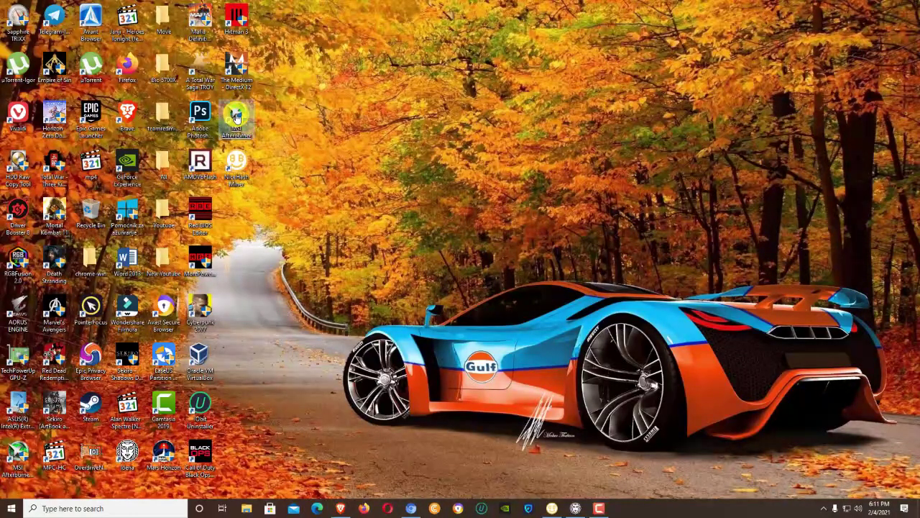
Open MSI Afterburner and the NiceHash Miner window and arrange them side by side on the desktop
{"action": "double_click", "coordinate": [237, 117]}
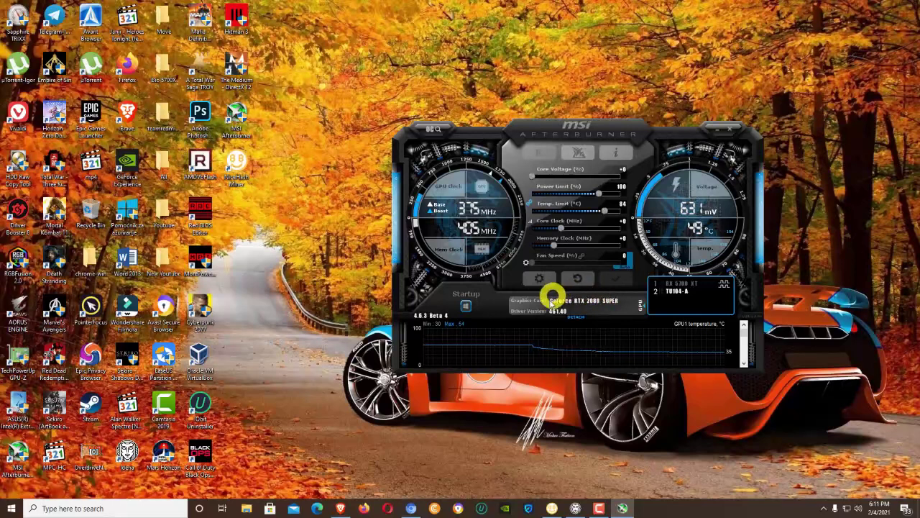
{"action": "left_click_drag", "start_coordinate": [600, 130], "coordinate": [694, 38]}
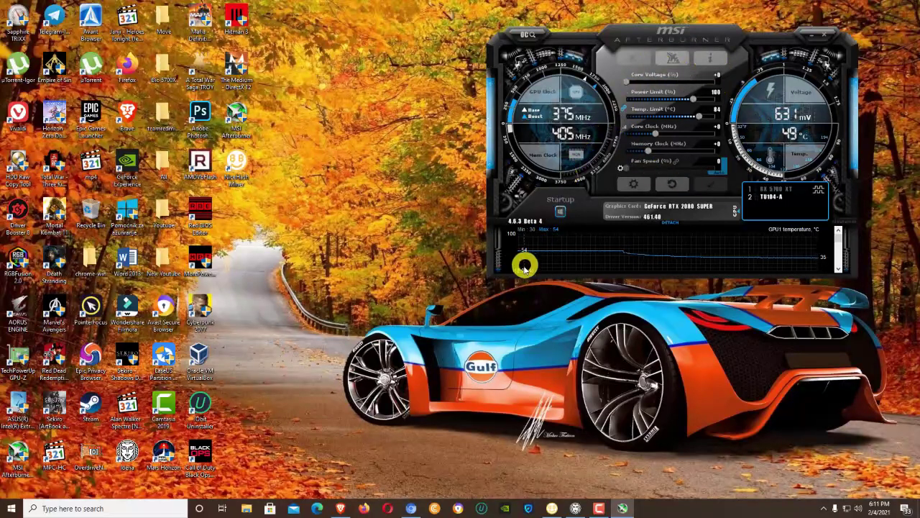
{"action": "left_click", "coordinate": [555, 507]}
{"action": "left_click_drag", "start_coordinate": [549, 55], "coordinate": [272, 61]}
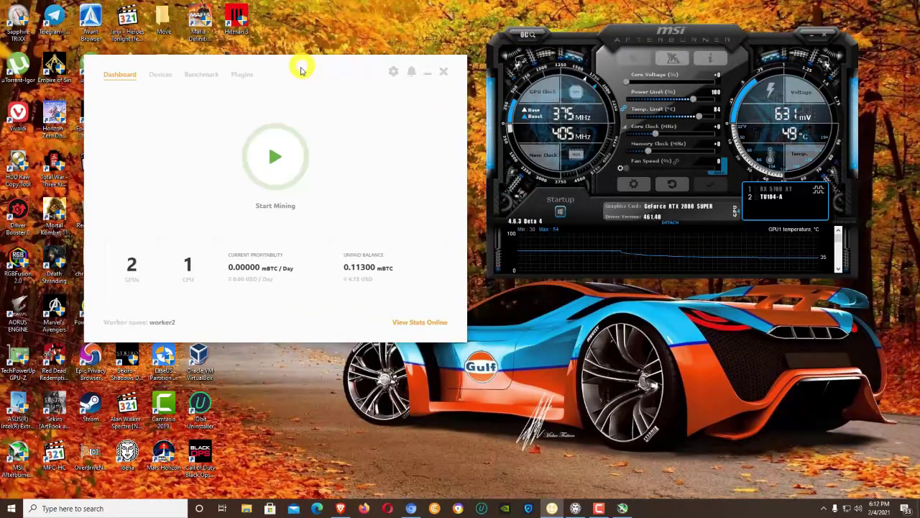
Review the NiceHash Miner devices and their algorithm benchmarks, and return to the dashboard
{"action": "left_click", "coordinate": [160, 74]}
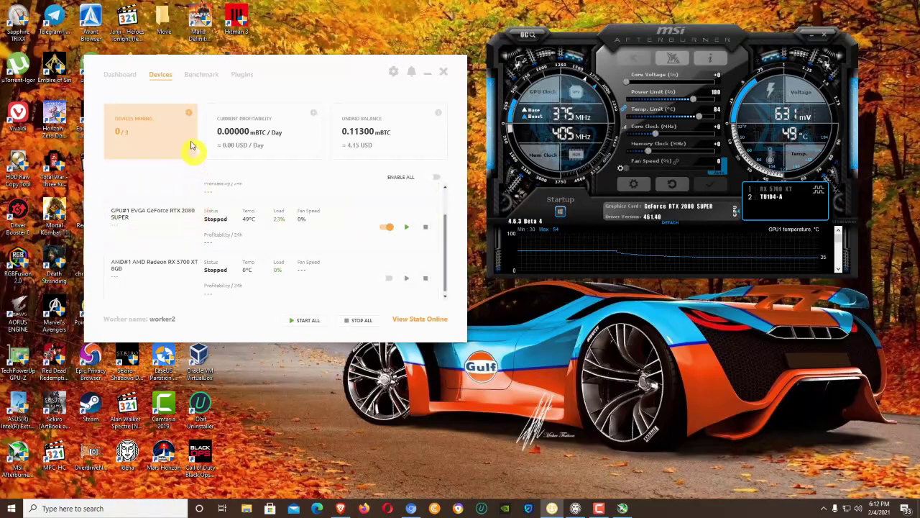
{"action": "left_click", "coordinate": [194, 75]}
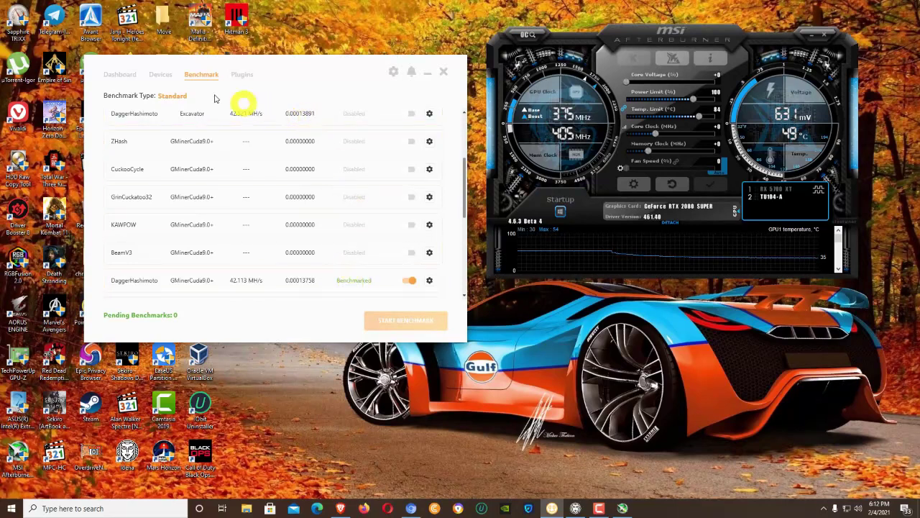
{"action": "left_click", "coordinate": [129, 76]}
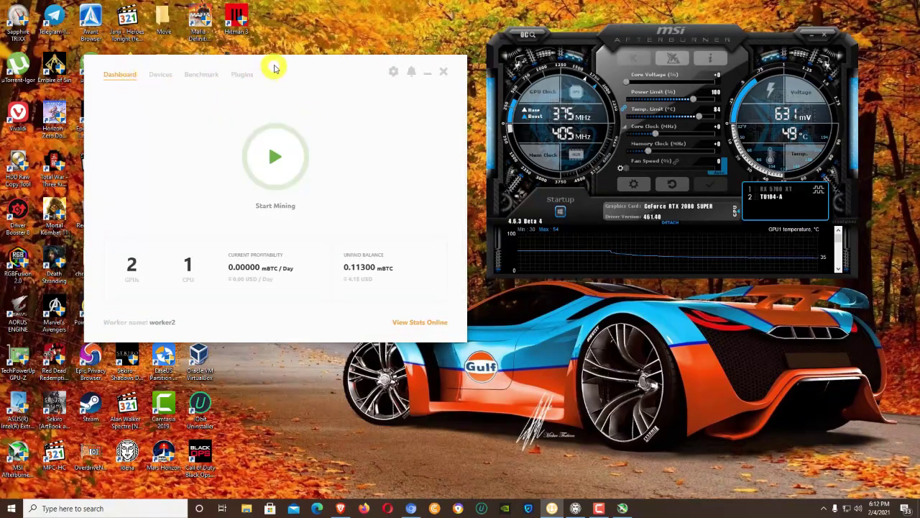
Start mining and enlarge the GMiner console so its output shows in full beside MSI Afterburner
{"action": "left_click_drag", "start_coordinate": [274, 68], "coordinate": [257, 58]}
{"action": "left_click", "coordinate": [257, 144]}
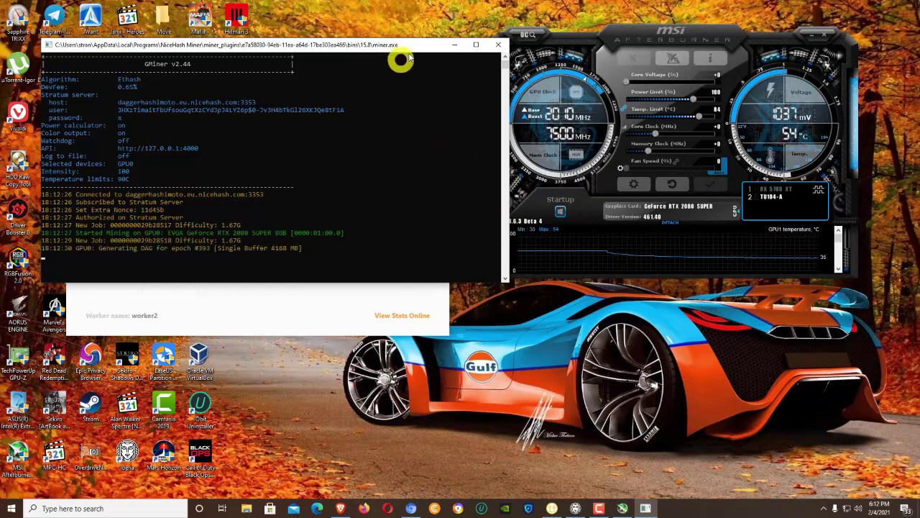
{"action": "left_click_drag", "start_coordinate": [412, 43], "coordinate": [386, 66]}
{"action": "left_click", "coordinate": [475, 193]}
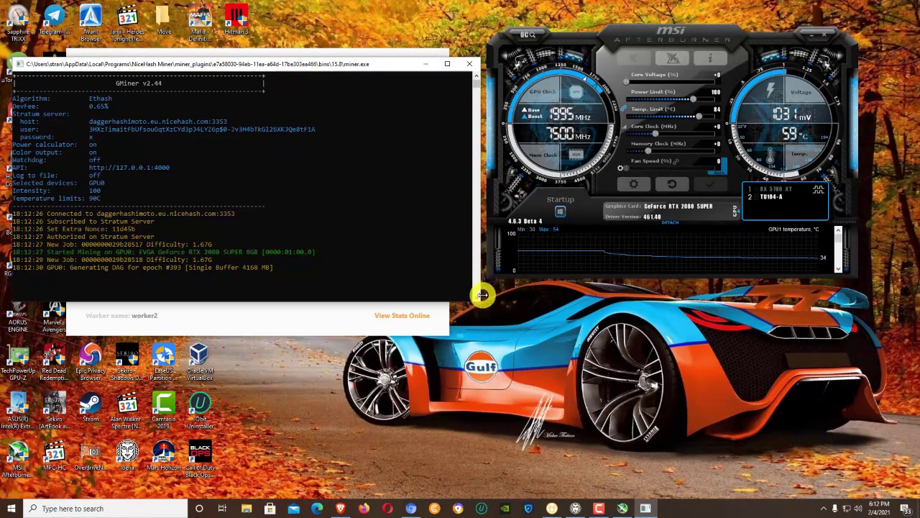
{"action": "left_click_drag", "start_coordinate": [481, 304], "coordinate": [494, 487]}
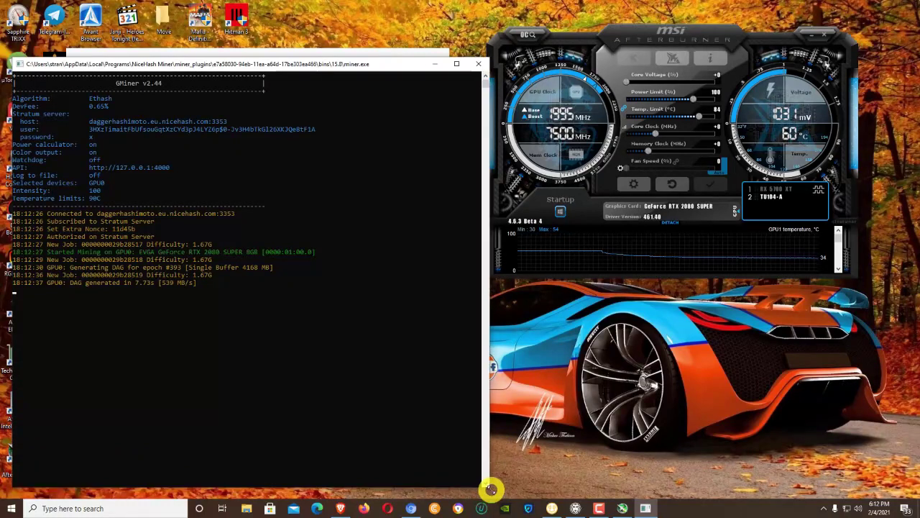
{"action": "left_click_drag", "start_coordinate": [648, 38], "coordinate": [652, 154]}
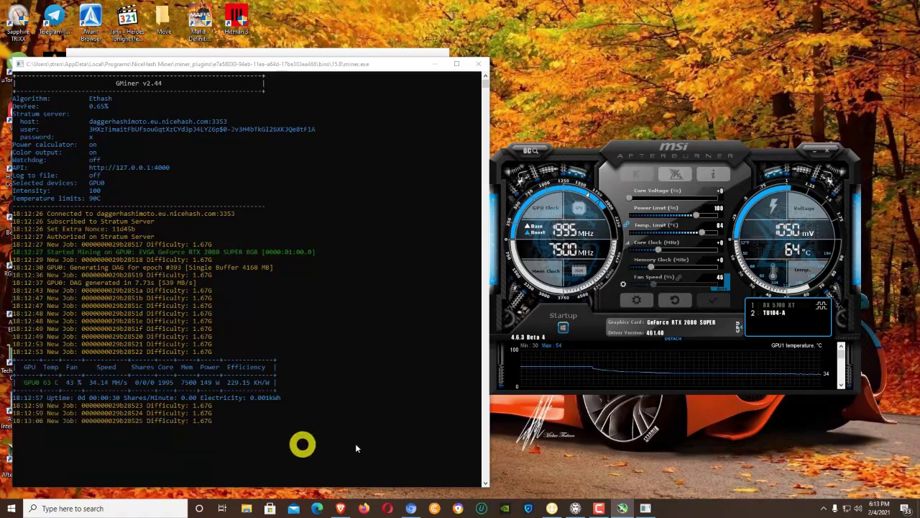
Switch the graphics card's fan to manual control at 75% in MSI Afterburner and apply it
{"action": "left_click", "coordinate": [727, 282]}
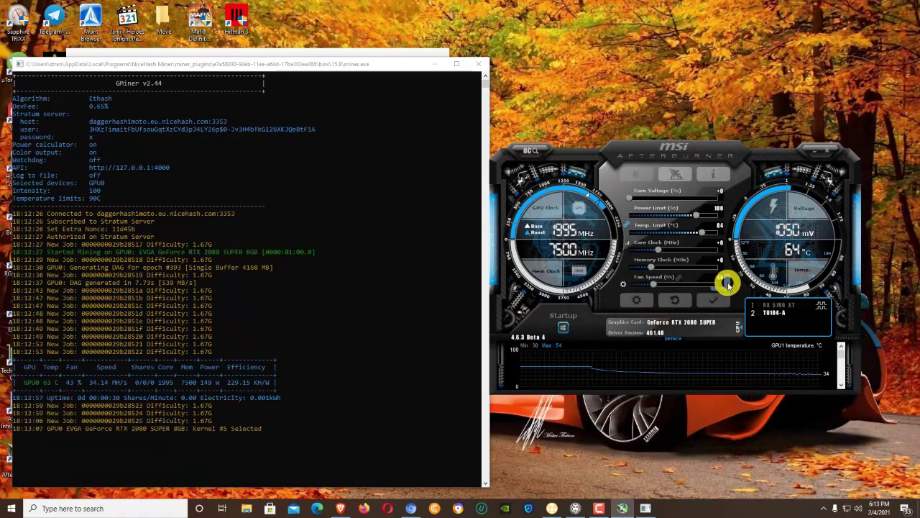
{"action": "left_click_drag", "start_coordinate": [654, 285], "coordinate": [683, 284]}
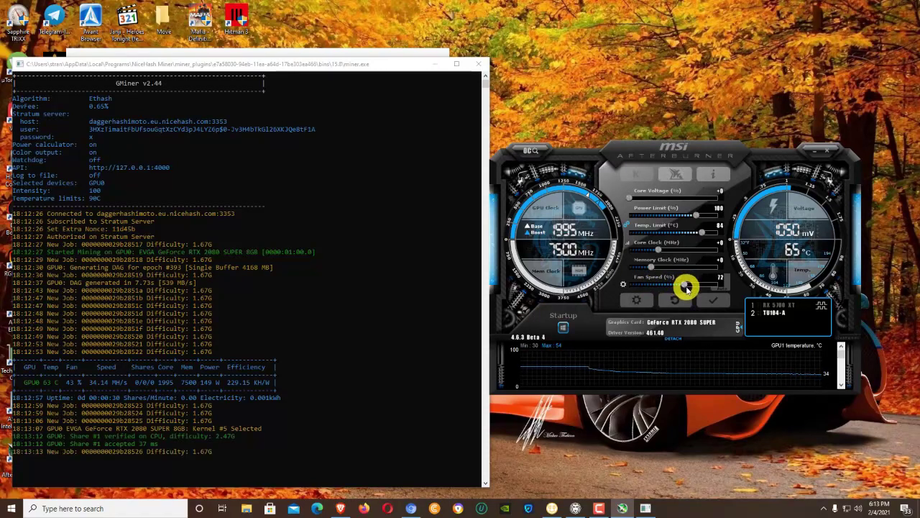
{"action": "left_click_drag", "start_coordinate": [688, 285], "coordinate": [690, 282]}
{"action": "left_click", "coordinate": [721, 299]}
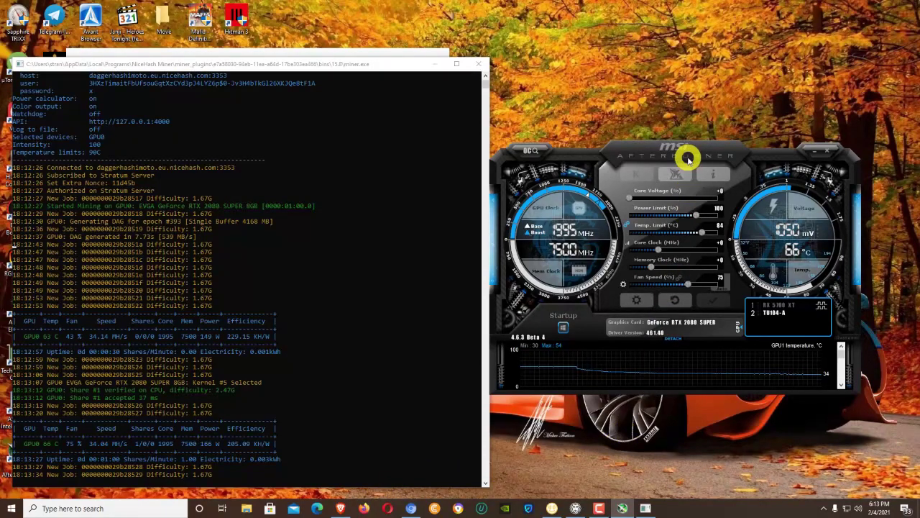
Stop mining and apply a 70% power limit with a +800 MHz memory clock to the RTX 2080 SUPER
{"action": "left_click", "coordinate": [362, 54]}
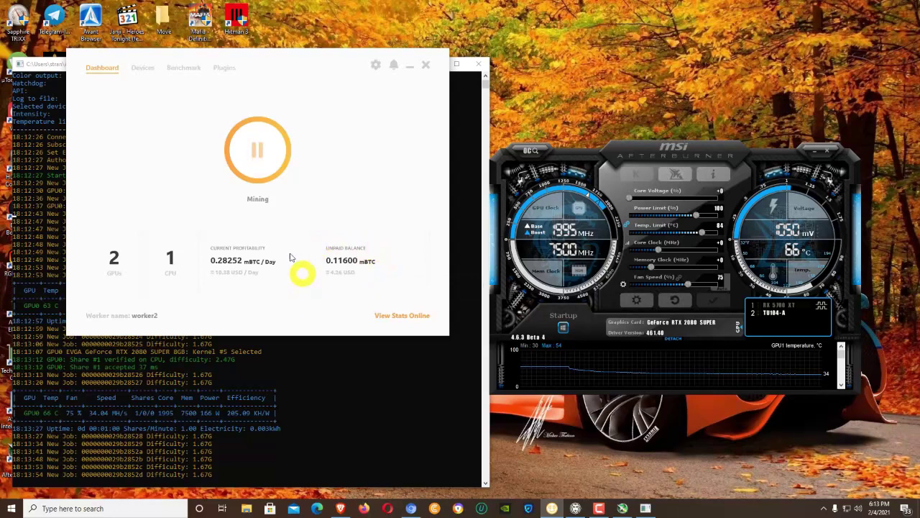
{"action": "left_click", "coordinate": [259, 152]}
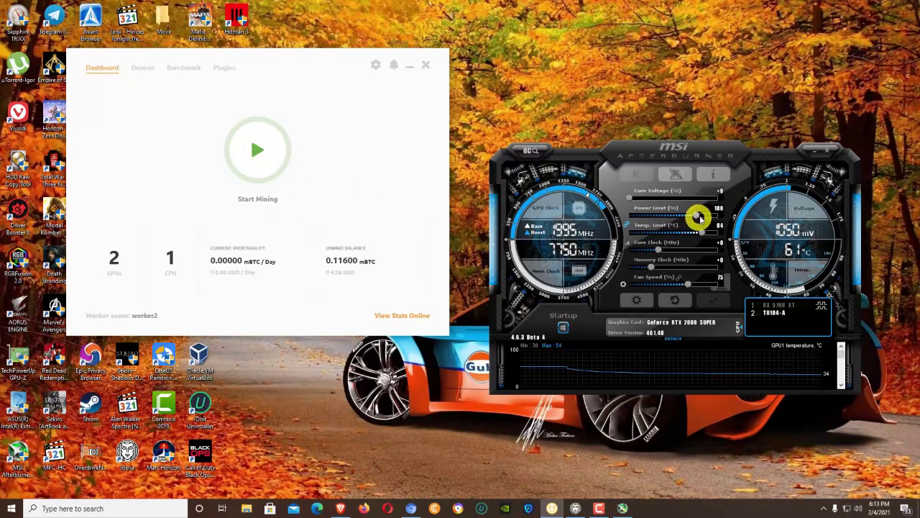
{"action": "left_click_drag", "start_coordinate": [697, 218], "coordinate": [655, 217]}
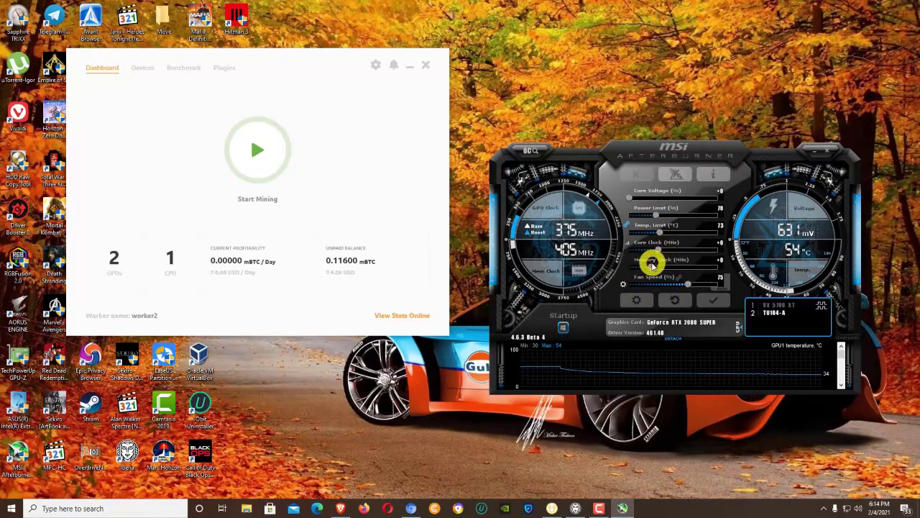
{"action": "left_click_drag", "start_coordinate": [651, 267], "coordinate": [684, 264]}
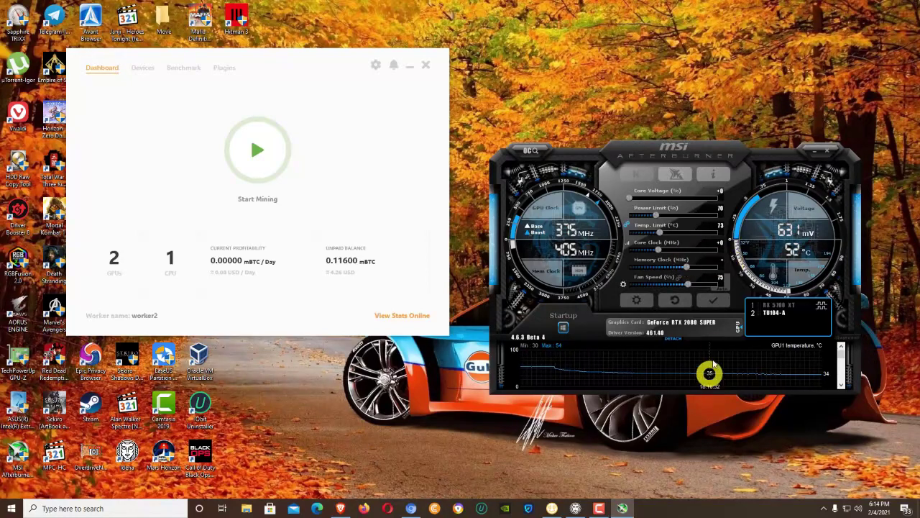
{"action": "mouse_move", "coordinate": [713, 348]}
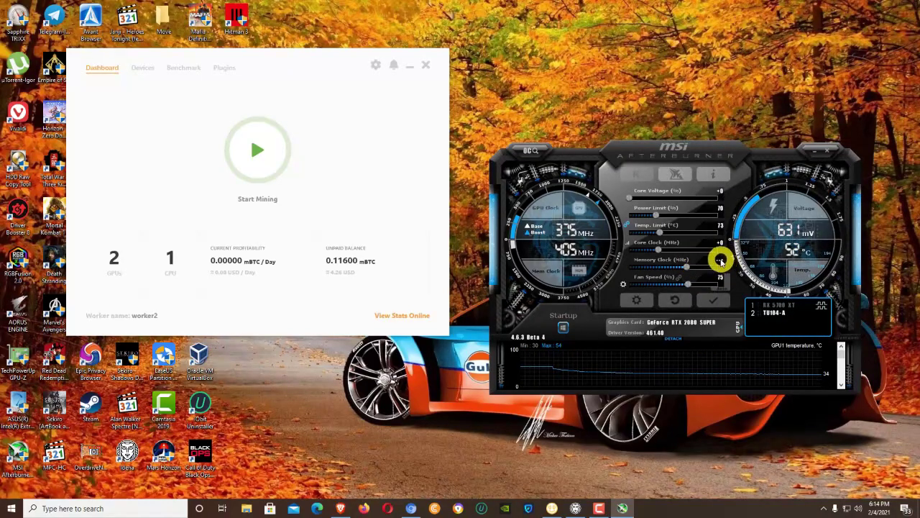
{"action": "mouse_move", "coordinate": [721, 260]}
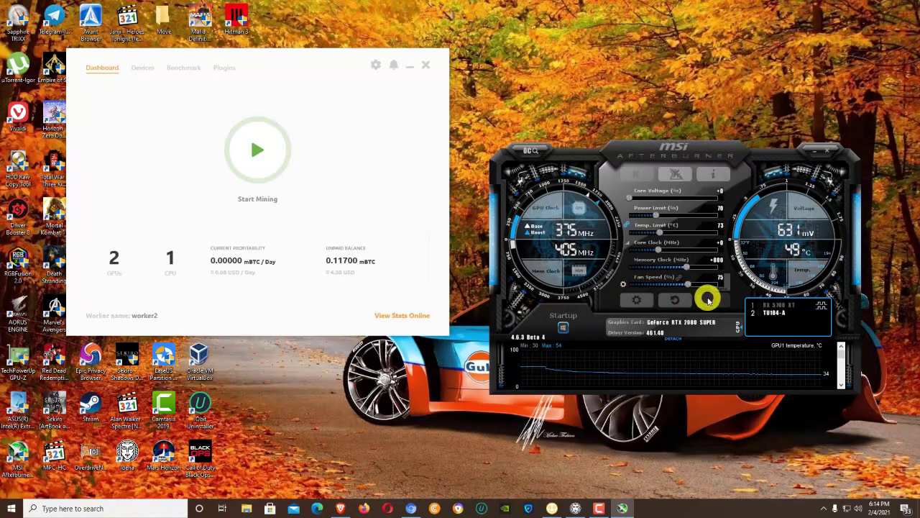
{"action": "left_click", "coordinate": [709, 300]}
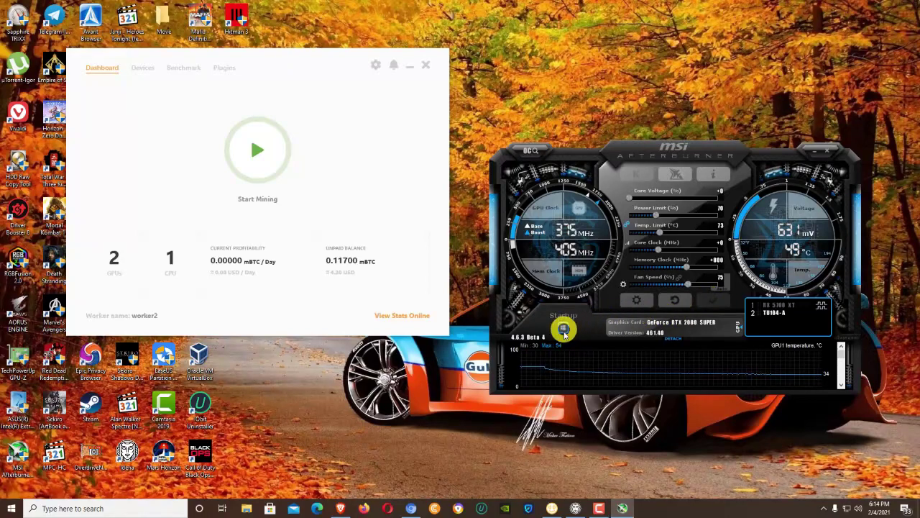
{"action": "left_click", "coordinate": [564, 328]}
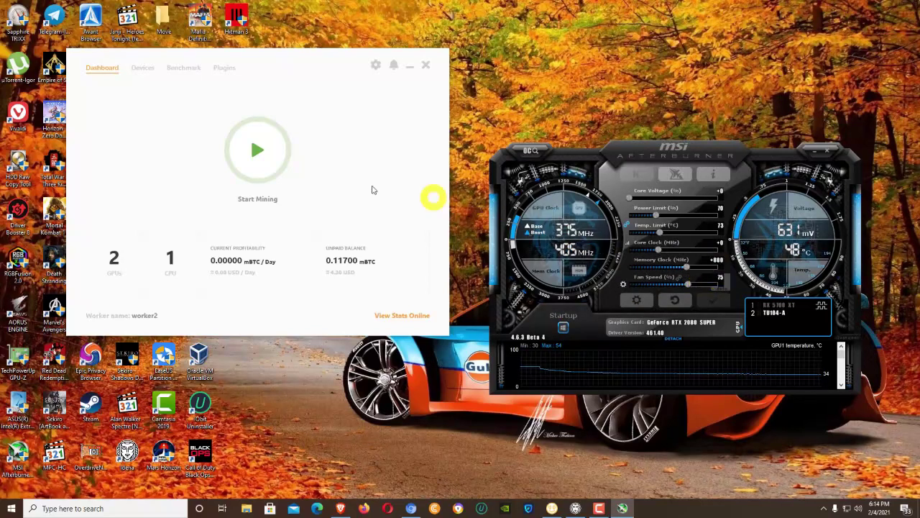
Restart mining, check the hash rate and power draw in the enlarged GMiner console, and minimise the console
{"action": "left_click", "coordinate": [258, 149]}
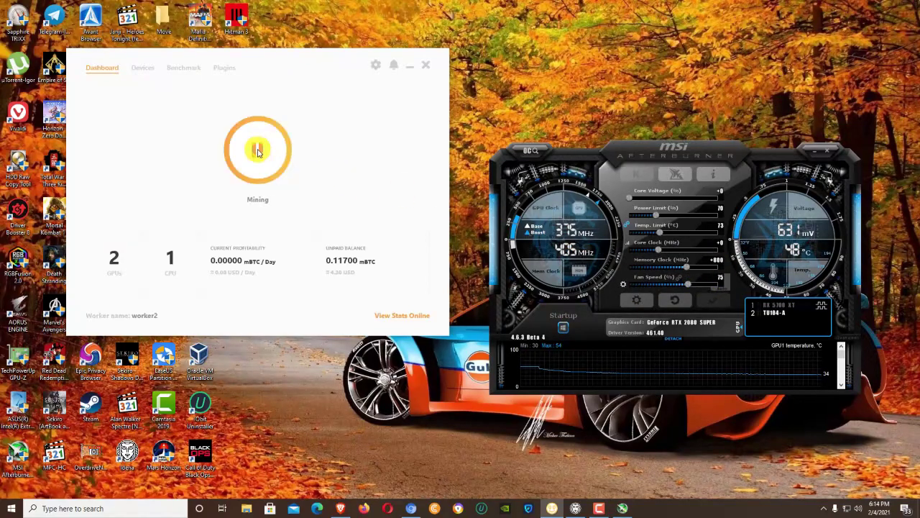
{"action": "left_click_drag", "start_coordinate": [340, 58], "coordinate": [305, 62]}
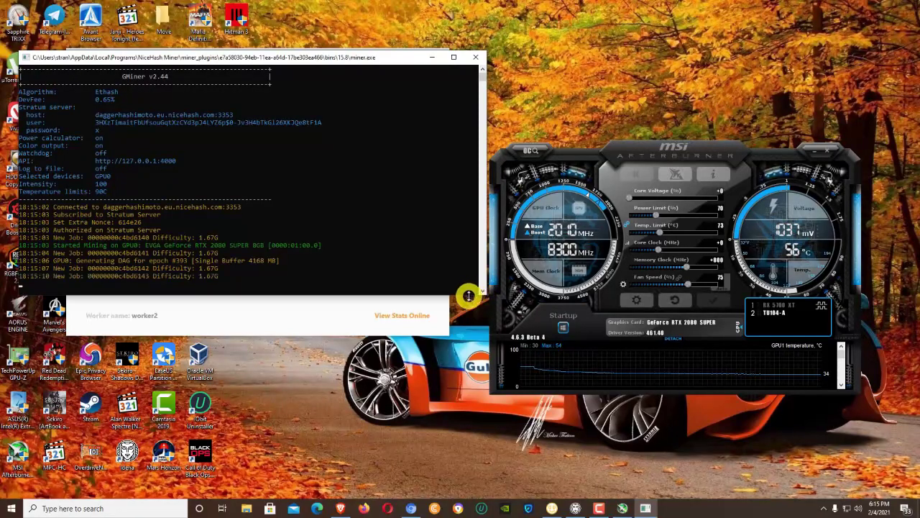
{"action": "left_click_drag", "start_coordinate": [468, 296], "coordinate": [470, 489]}
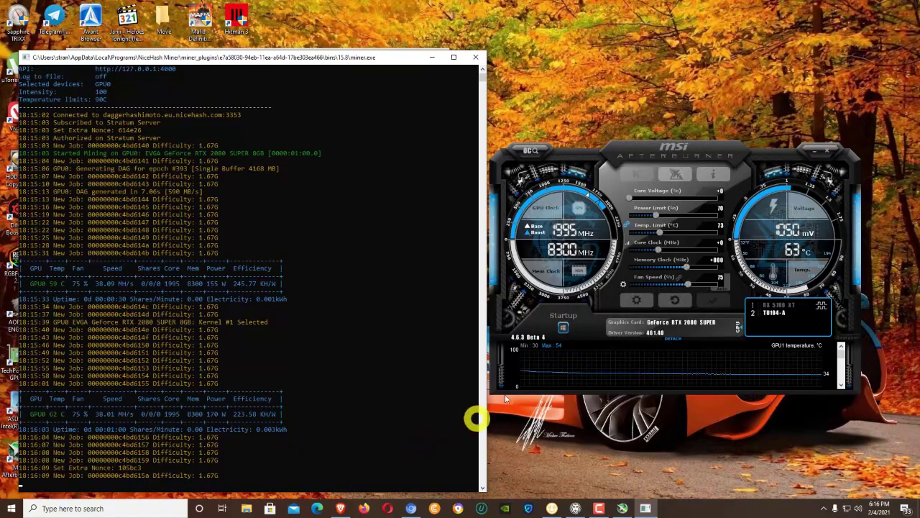
{"action": "left_click", "coordinate": [431, 60]}
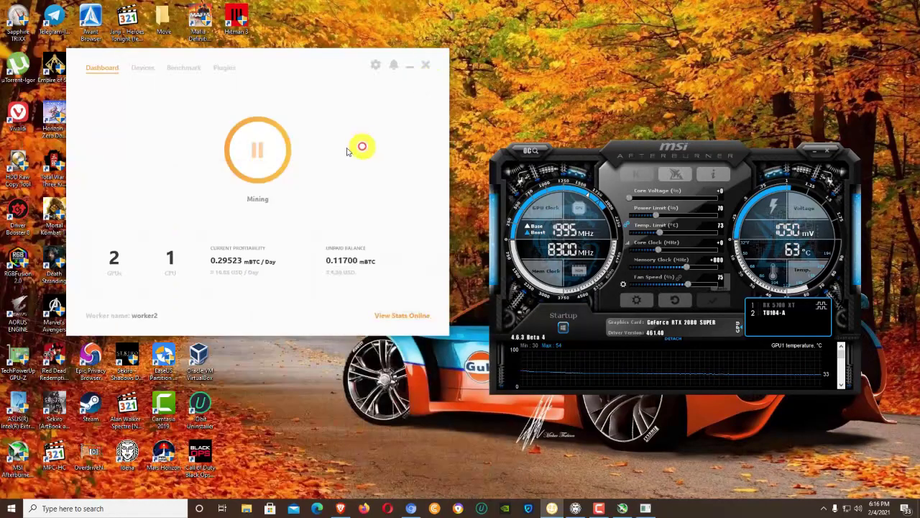
Stop mining and lower the power limit to 50% with the temperature limit at 65 °C
{"action": "left_click", "coordinate": [253, 157]}
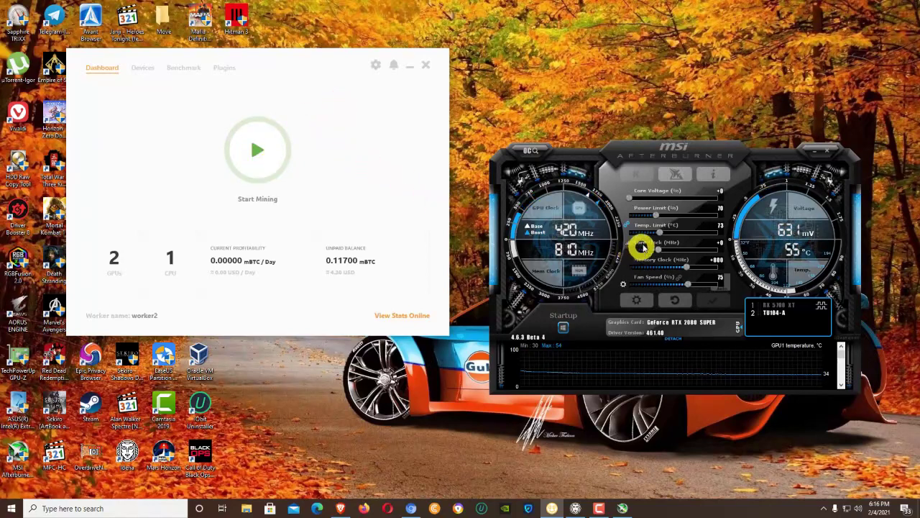
{"action": "left_click_drag", "start_coordinate": [659, 219], "coordinate": [643, 216]}
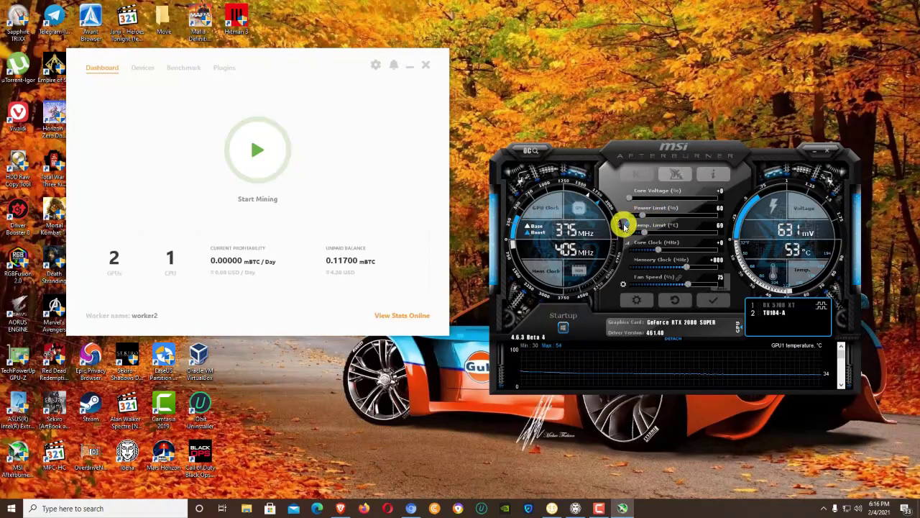
{"action": "left_click_drag", "start_coordinate": [639, 212], "coordinate": [630, 236]}
{"action": "left_click", "coordinate": [645, 232]}
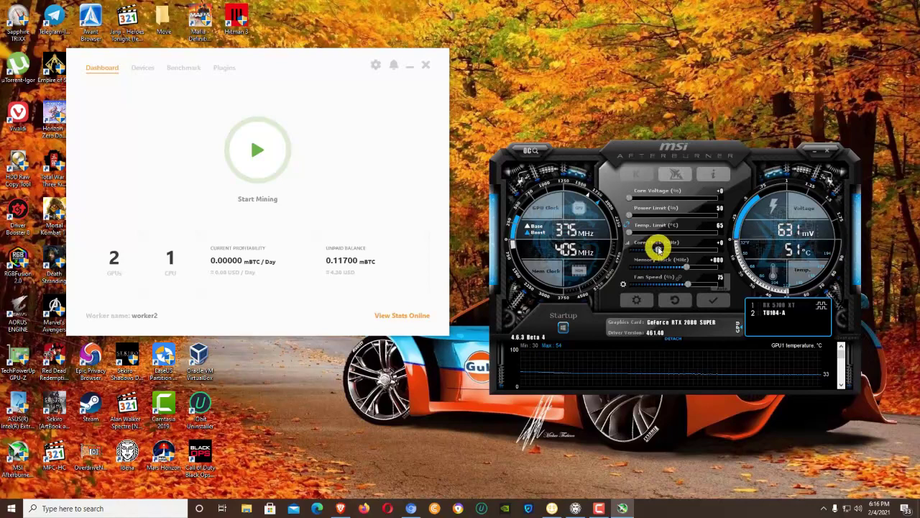
Raise the graphics card's memory clock offset to about +1400 MHz and apply the settings
{"action": "left_click_drag", "start_coordinate": [687, 267], "coordinate": [713, 266]}
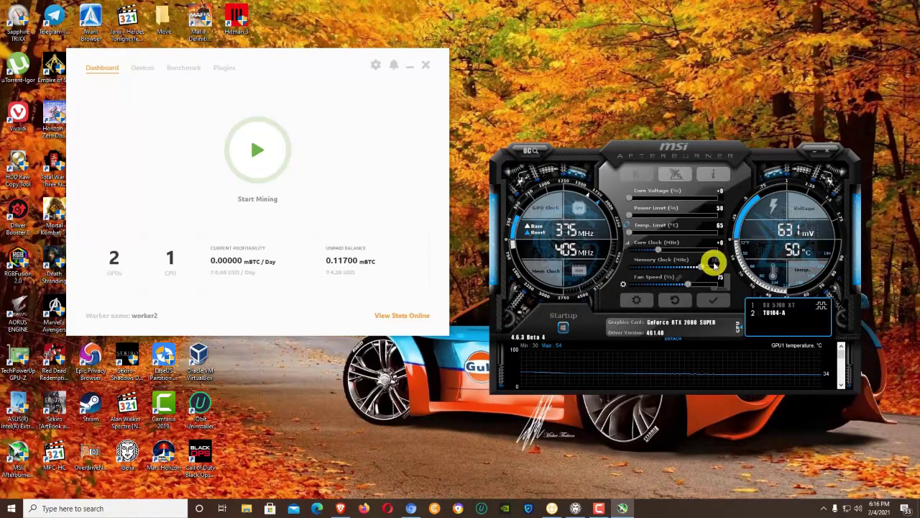
{"action": "mouse_move", "coordinate": [714, 264]}
{"action": "left_mouse_down"}
{"action": "mouse_move", "coordinate": [688, 294]}
{"action": "mouse_move", "coordinate": [719, 263]}
{"action": "mouse_move", "coordinate": [711, 262]}
{"action": "left_mouse_up"}
{"action": "left_click", "coordinate": [712, 298]}
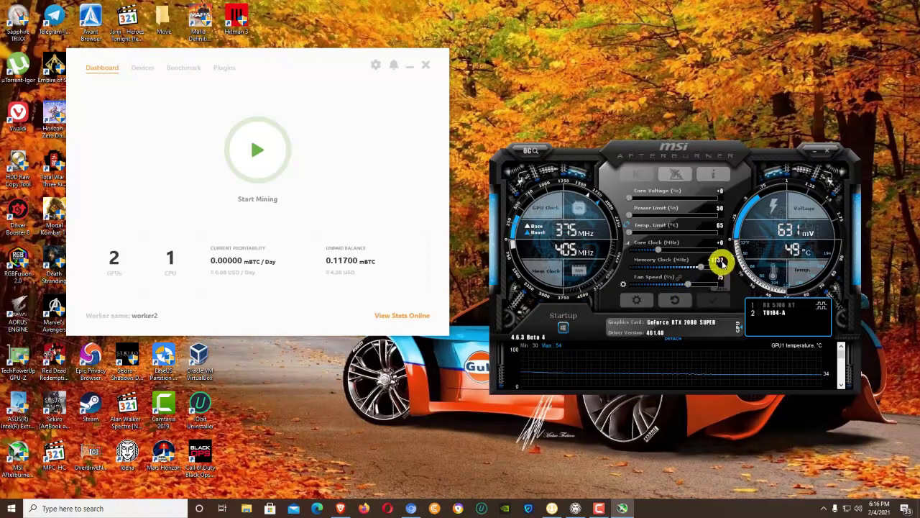
{"action": "left_click_drag", "start_coordinate": [700, 268], "coordinate": [701, 267]}
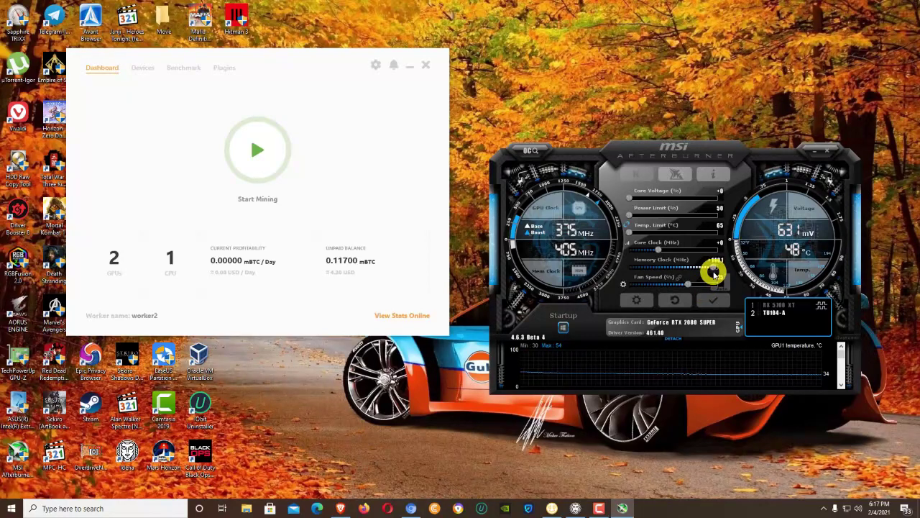
{"action": "left_click", "coordinate": [720, 305]}
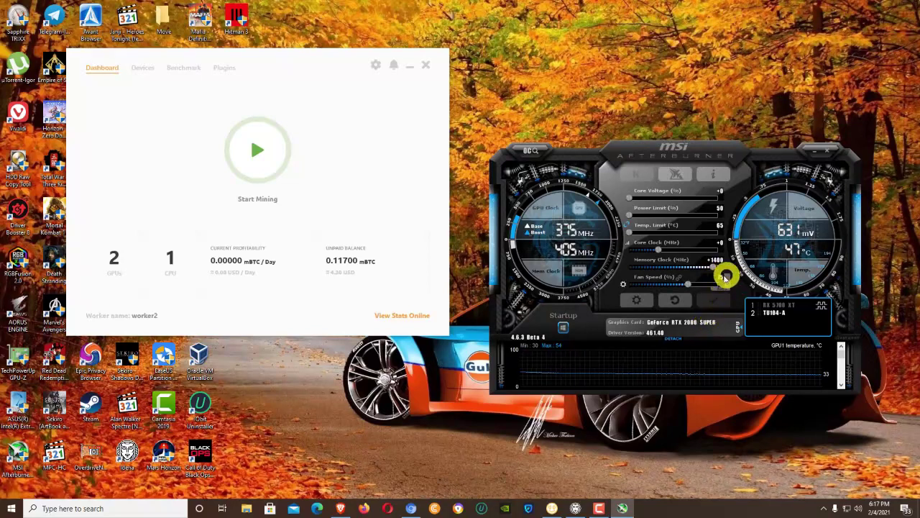
Lower the graphics card's fan speed to 65% and apply the change
{"action": "left_click", "coordinate": [690, 284]}
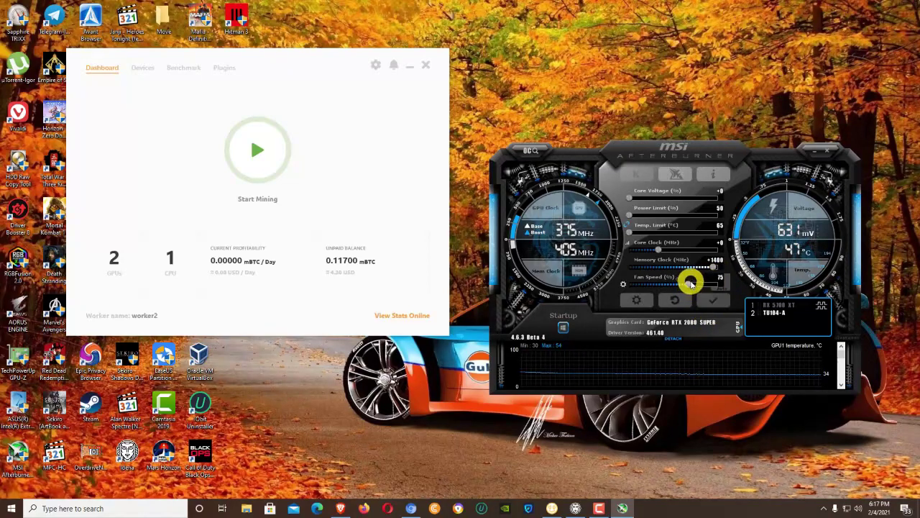
{"action": "left_click_drag", "start_coordinate": [690, 284], "coordinate": [687, 285]}
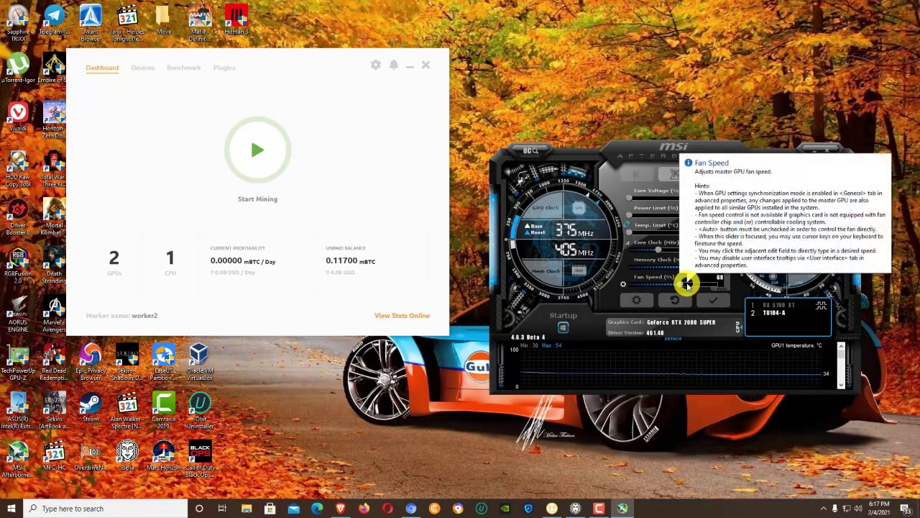
{"action": "left_click", "coordinate": [710, 300]}
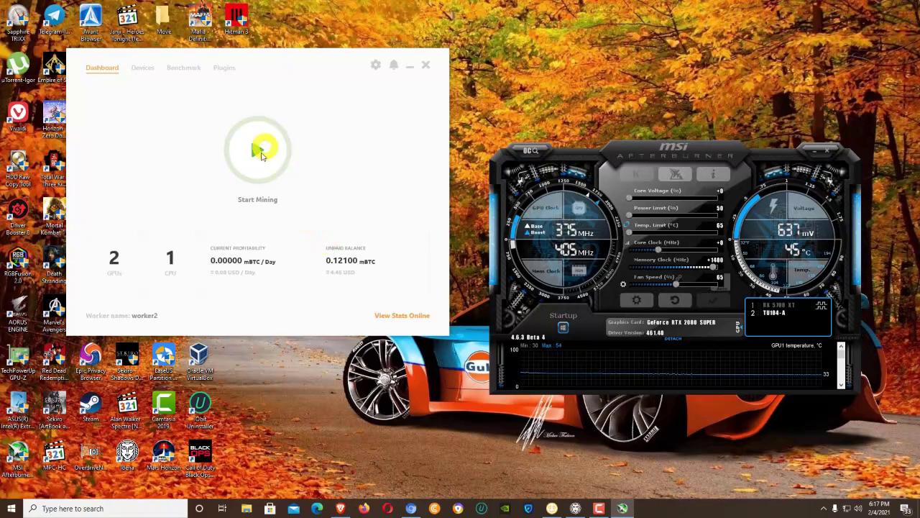
Start mining, check the hash rate and power draw in the enlarged GMiner console, and stop mining
{"action": "left_click", "coordinate": [261, 155]}
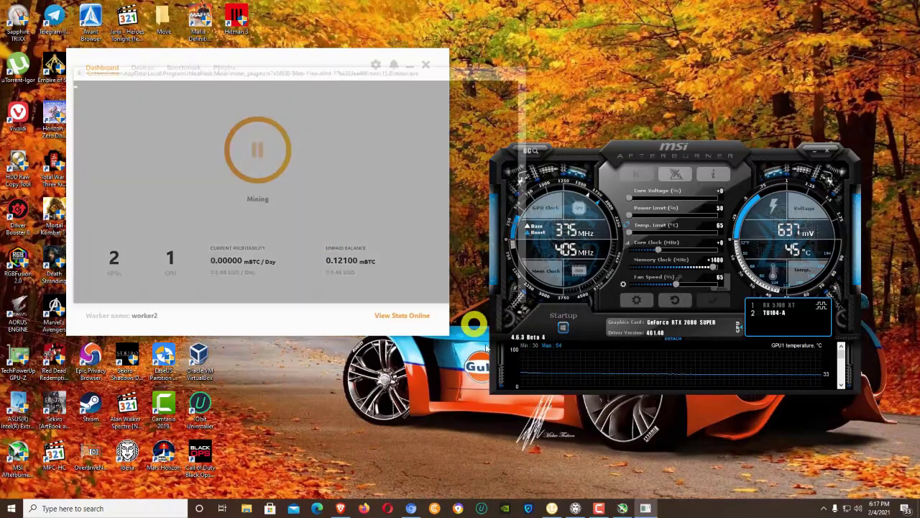
{"action": "left_click_drag", "start_coordinate": [426, 75], "coordinate": [373, 75]}
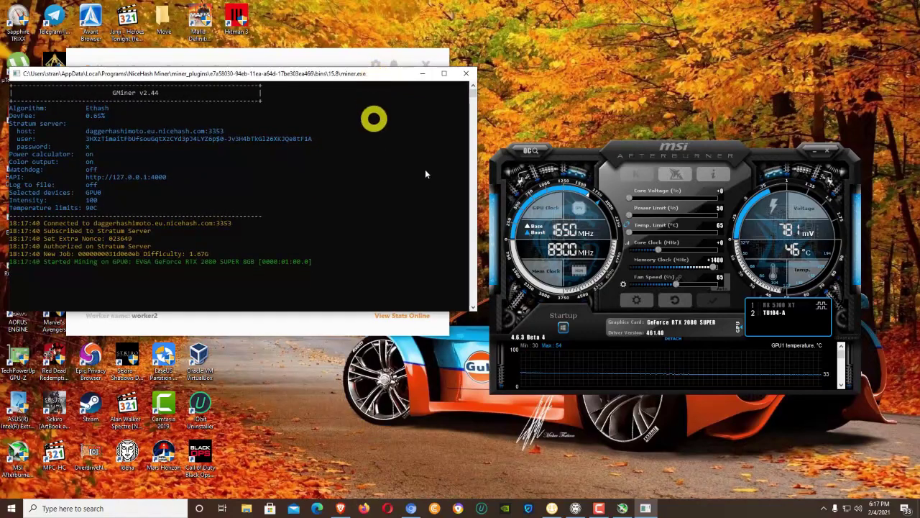
{"action": "left_click_drag", "start_coordinate": [477, 313], "coordinate": [490, 489]}
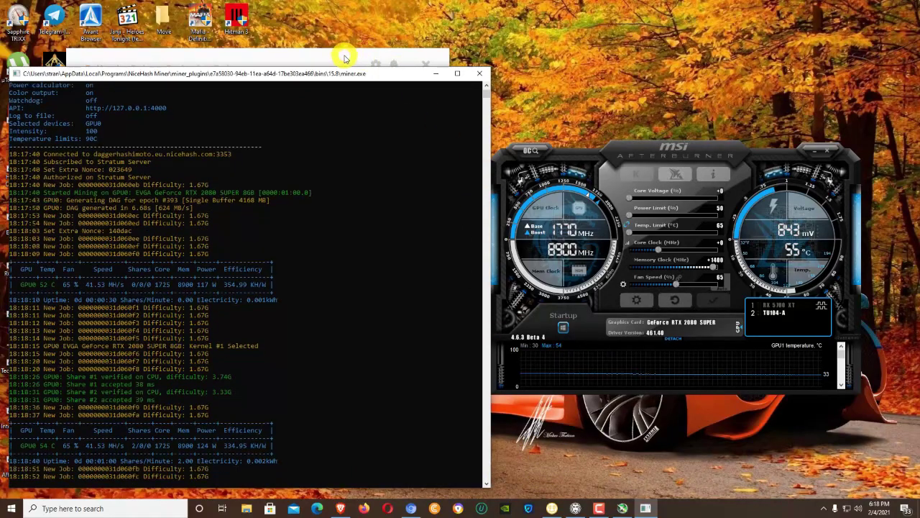
{"action": "left_click", "coordinate": [344, 58]}
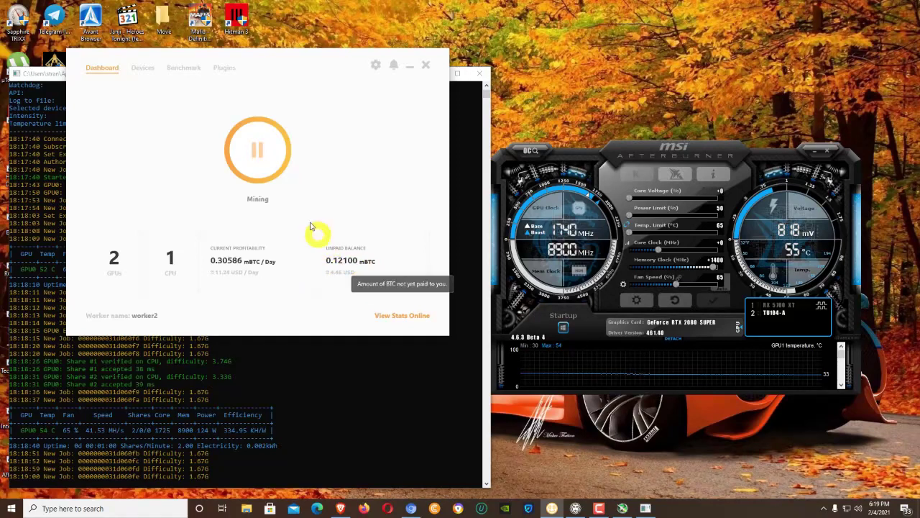
{"action": "left_click", "coordinate": [260, 153]}
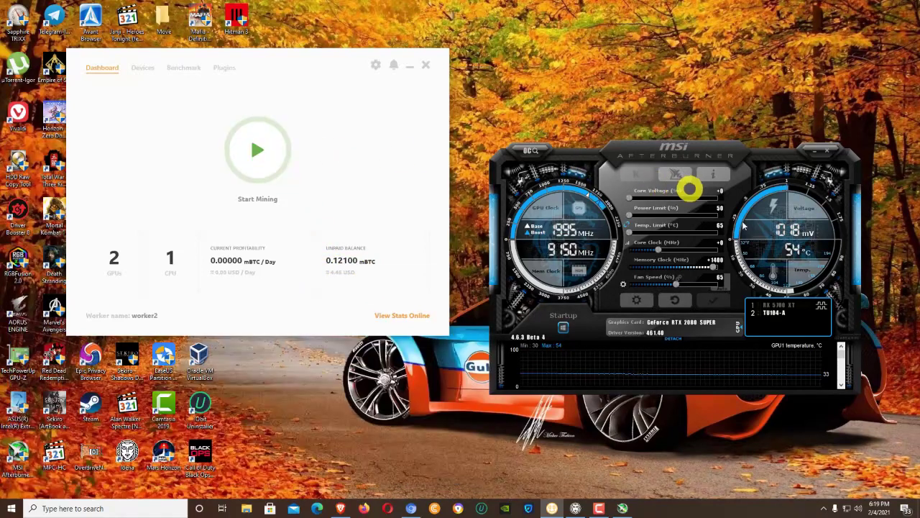
Load and apply saved profile 5 for the RTX 2080 SUPER, and apply a fan speed of 80%
{"action": "left_click", "coordinate": [740, 323]}
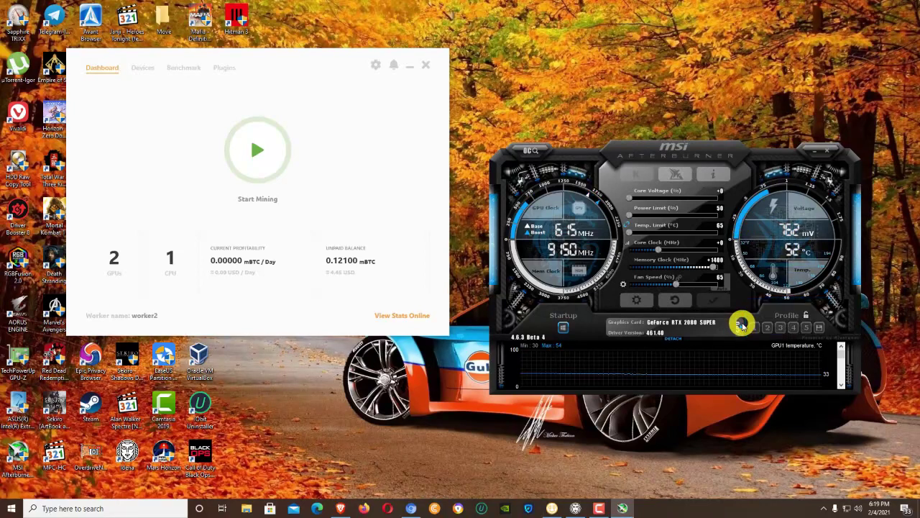
{"action": "left_click", "coordinate": [805, 329]}
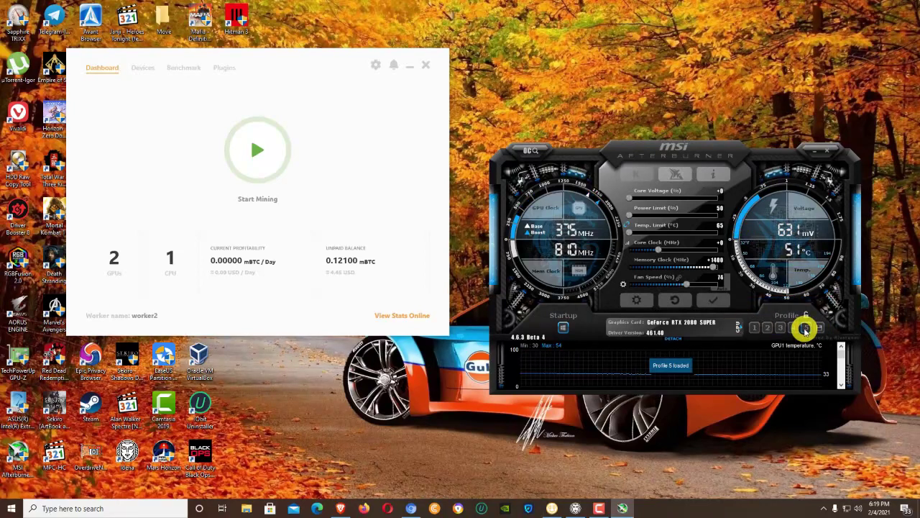
{"action": "left_click", "coordinate": [724, 305]}
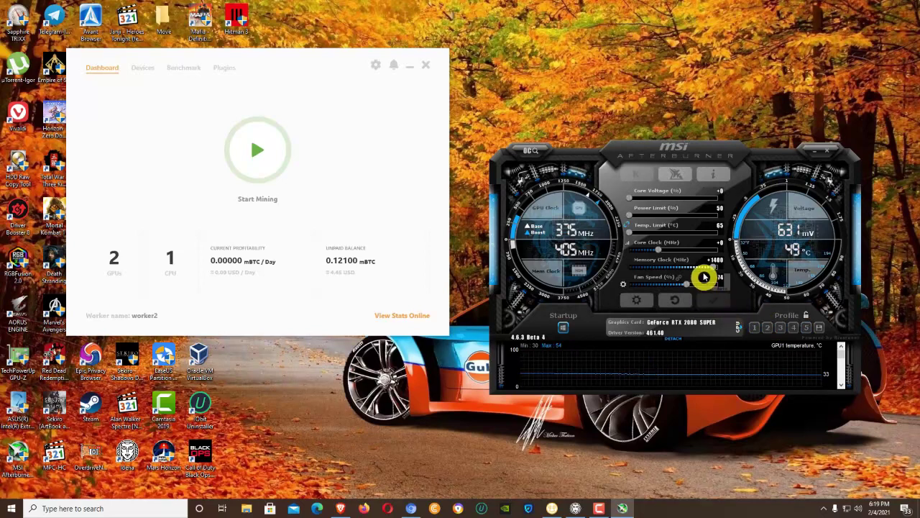
{"action": "left_click_drag", "start_coordinate": [691, 287], "coordinate": [697, 284]}
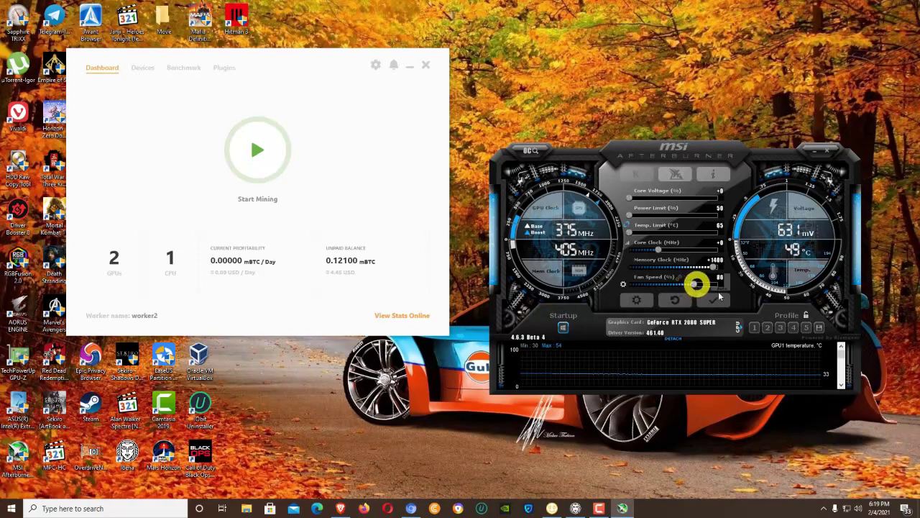
{"action": "left_click", "coordinate": [720, 294]}
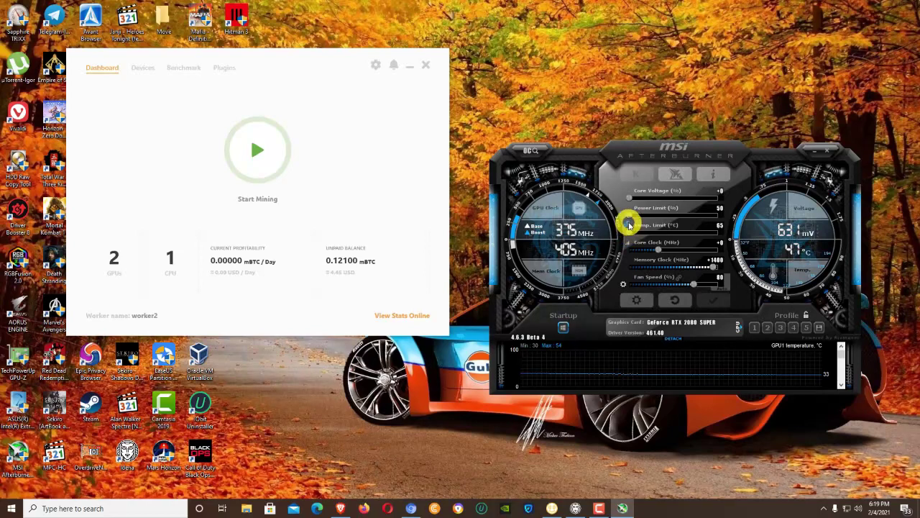
Raise the graphics card's temperature limit to 85 °C separately from the power limit and apply it
{"action": "left_click", "coordinate": [627, 229]}
{"action": "left_click_drag", "start_coordinate": [625, 230], "coordinate": [704, 233]}
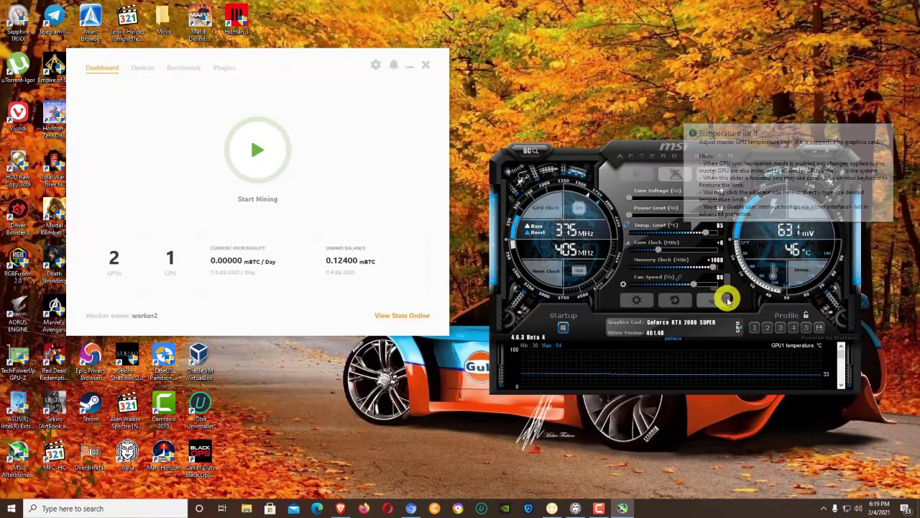
{"action": "left_click", "coordinate": [712, 301]}
{"action": "left_click", "coordinate": [565, 327]}
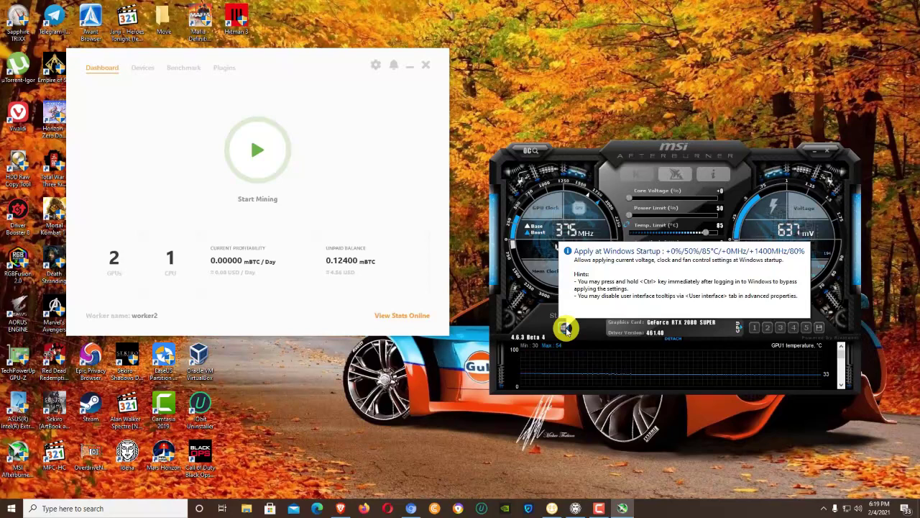
Run GMiner again with the new temperature limit, check its enlarged console for hash rate and power, and stop mining
{"action": "left_click", "coordinate": [257, 155]}
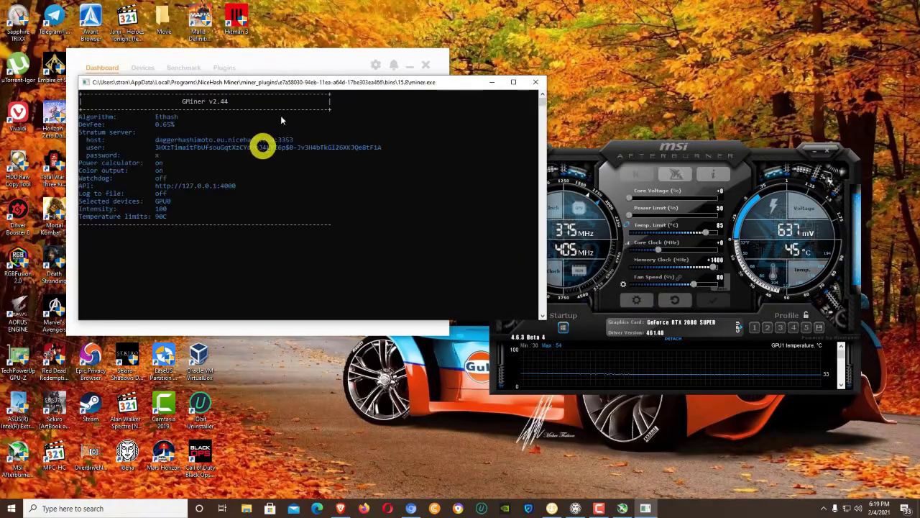
{"action": "left_click_drag", "start_coordinate": [298, 82], "coordinate": [227, 85]}
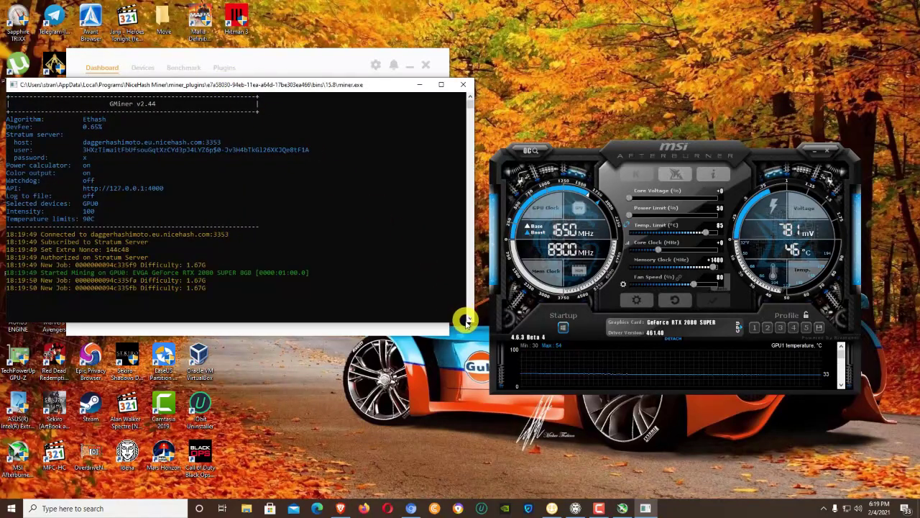
{"action": "left_click_drag", "start_coordinate": [460, 323], "coordinate": [466, 492]}
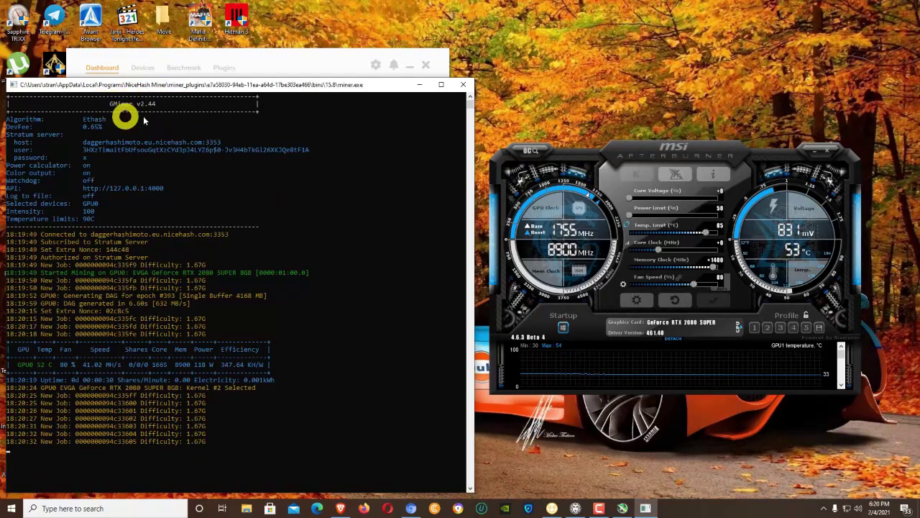
{"action": "left_click", "coordinate": [286, 71]}
{"action": "left_click", "coordinate": [254, 139]}
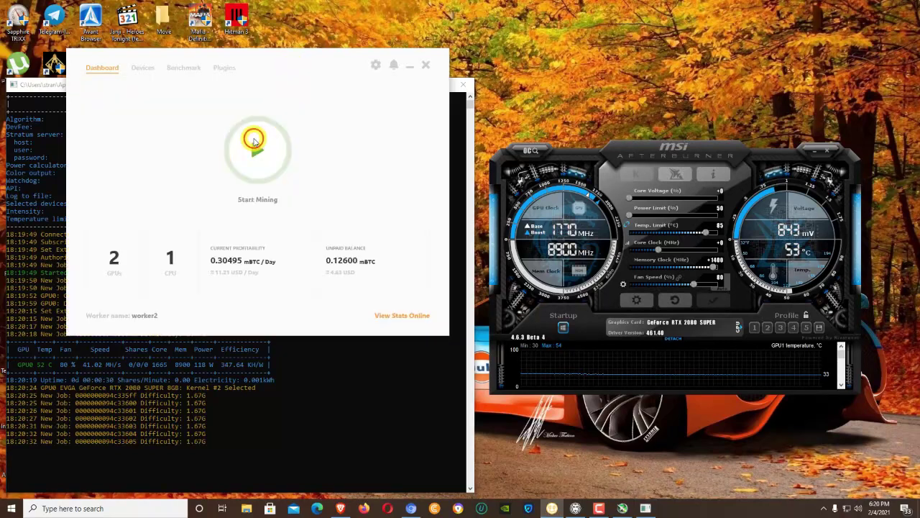
In the benchmark list, disable DaggerHashimoto for GMiner and enable it for NBMiner on the RTX 2080 SUPER
{"action": "left_click", "coordinate": [194, 67]}
{"action": "scroll", "coordinate": [328, 191], "scroll_direction": "down", "scroll_amount": 2}
{"action": "left_click", "coordinate": [388, 227]}
{"action": "scroll", "coordinate": [380, 225], "scroll_direction": "down", "scroll_amount": 2}
{"action": "left_click", "coordinate": [393, 237]}
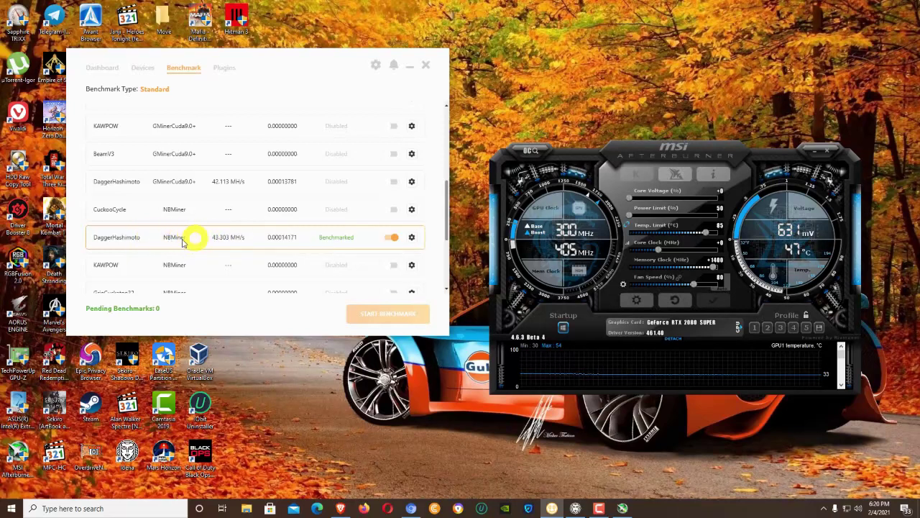
Start mining with NBMiner, check the hash rate and power in its enlarged console, and stop mining
{"action": "left_click", "coordinate": [104, 67]}
{"action": "left_click", "coordinate": [272, 156]}
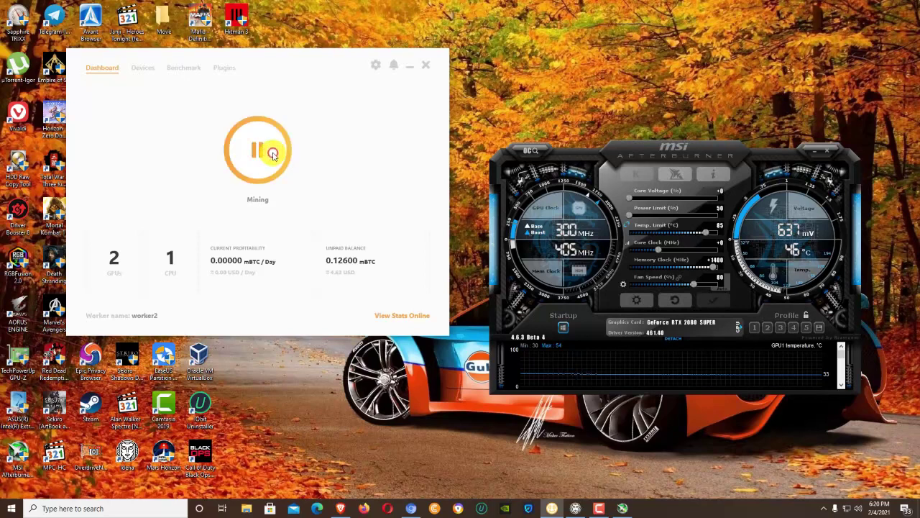
{"action": "left_click_drag", "start_coordinate": [484, 94], "coordinate": [410, 86]}
{"action": "left_click_drag", "start_coordinate": [489, 313], "coordinate": [456, 489]}
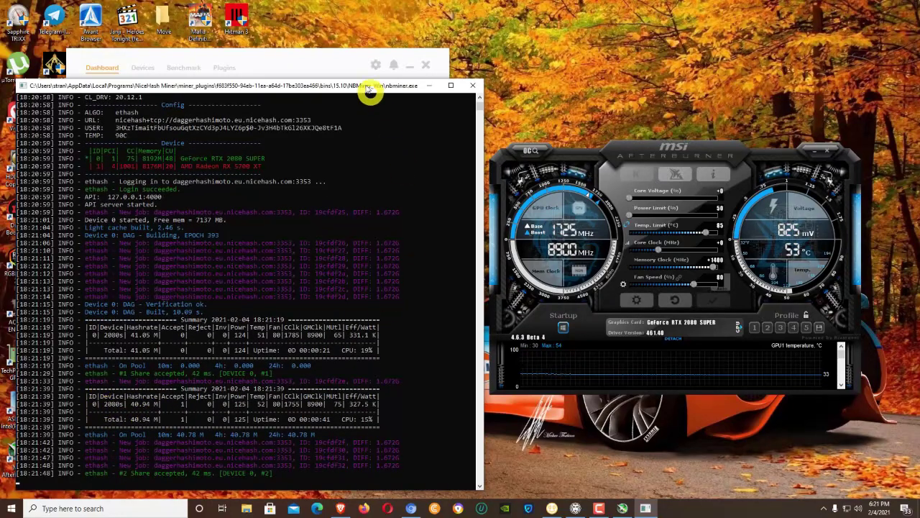
{"action": "left_click", "coordinate": [349, 62]}
{"action": "left_click", "coordinate": [272, 135]}
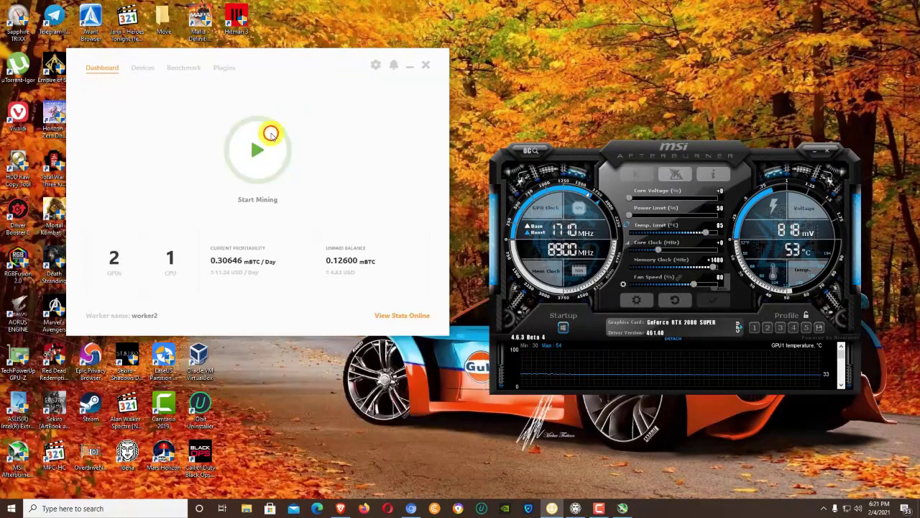
Switch the RTX 2080 SUPER's DaggerHashimoto benchmark entry from NBMiner to Phoenix
{"action": "left_click", "coordinate": [194, 69]}
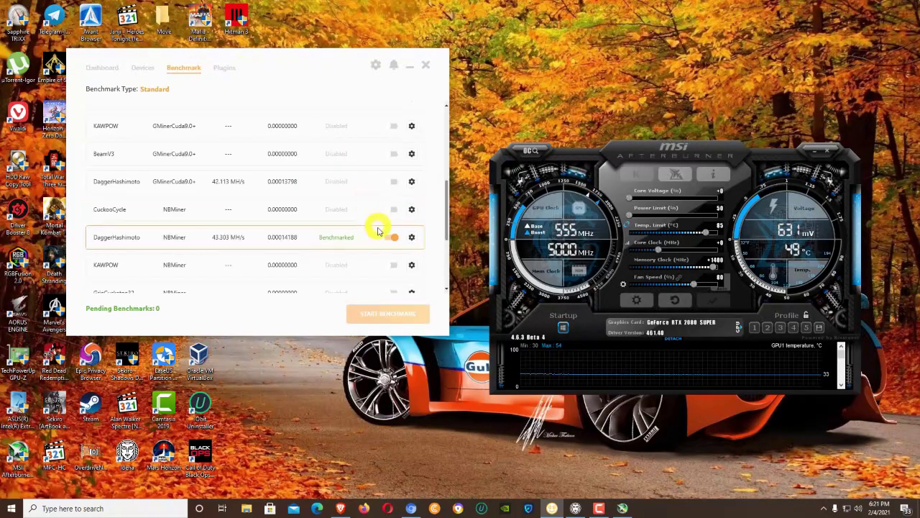
{"action": "scroll", "coordinate": [397, 236], "scroll_direction": "down", "scroll_amount": 5}
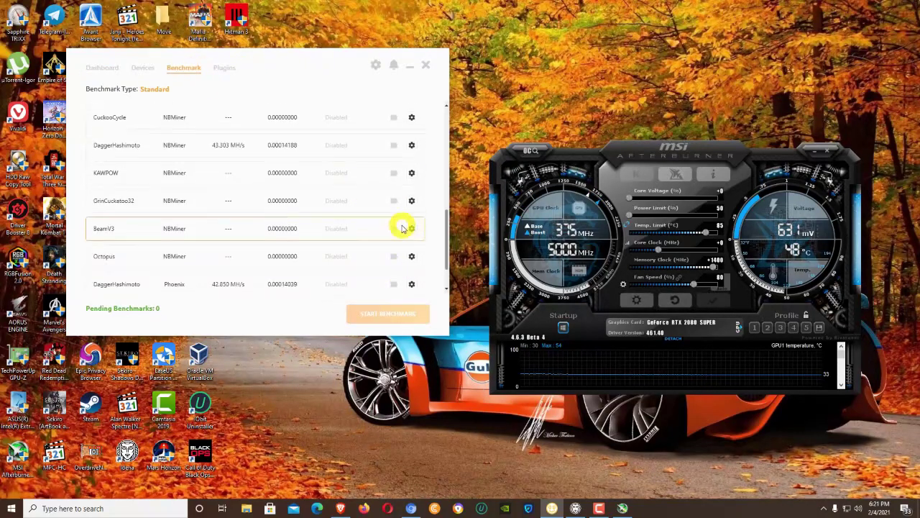
{"action": "left_click", "coordinate": [393, 238]}
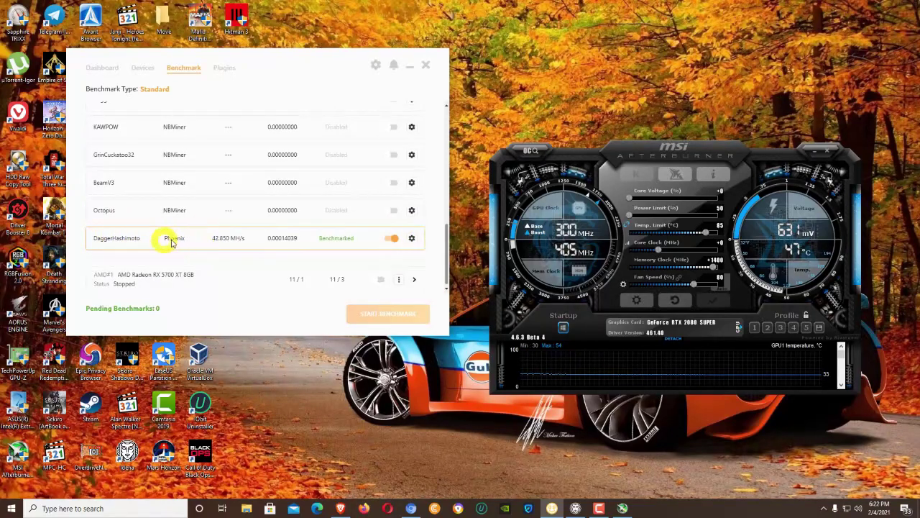
Start mining with PhoenixMiner in an enlarged console, and apply a fan speed of 65% to the graphics card
{"action": "left_click", "coordinate": [103, 67]}
{"action": "left_click", "coordinate": [257, 149]}
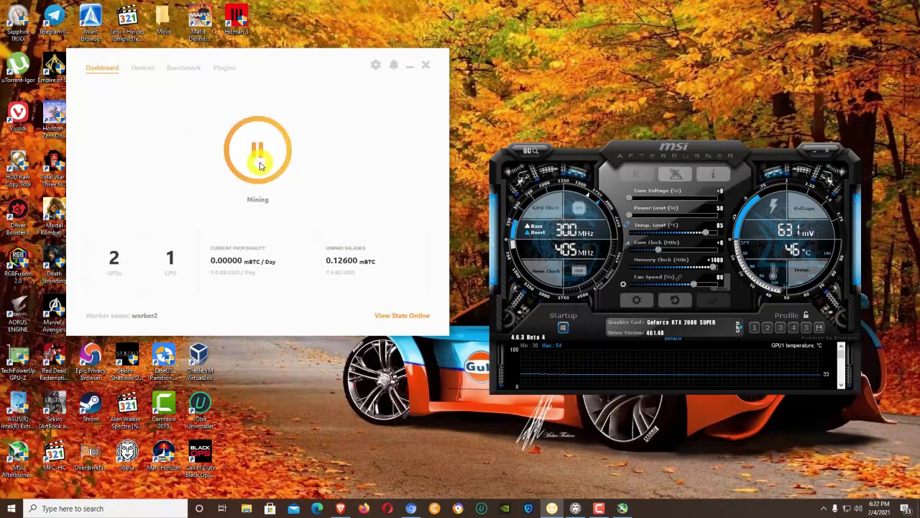
{"action": "left_click_drag", "start_coordinate": [475, 108], "coordinate": [396, 96]}
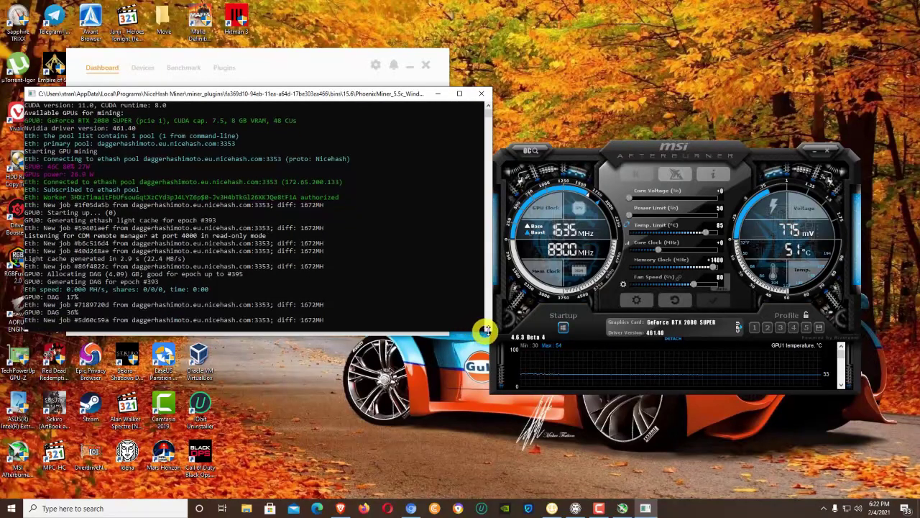
{"action": "left_click_drag", "start_coordinate": [479, 332], "coordinate": [441, 488]}
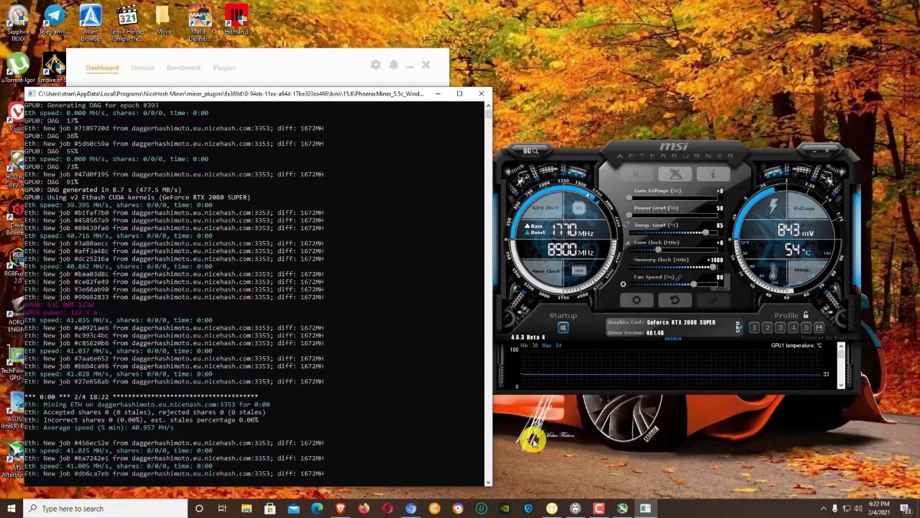
{"action": "left_click_drag", "start_coordinate": [693, 283], "coordinate": [677, 285]}
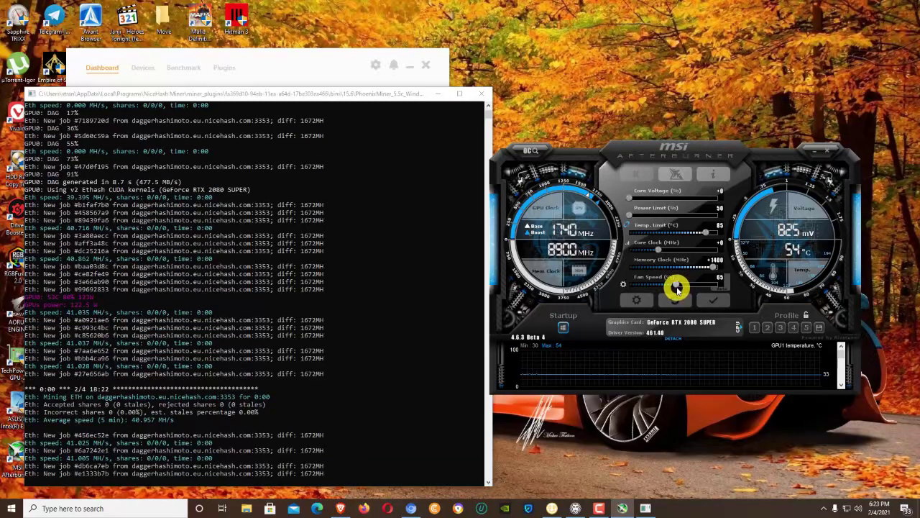
{"action": "left_click", "coordinate": [722, 299]}
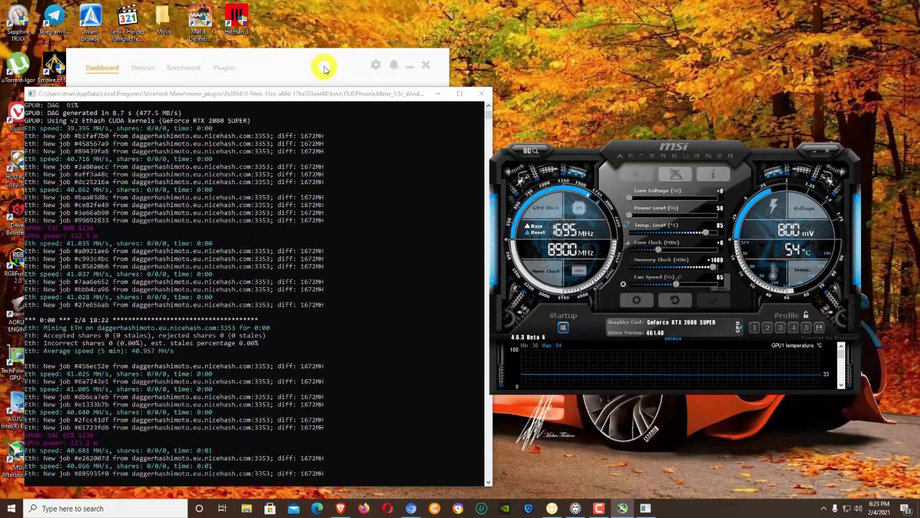
Stop mining, raise the graphics card's memory clock offset to +1500 MHz and apply it
{"action": "left_click", "coordinate": [324, 68]}
{"action": "left_click", "coordinate": [244, 153]}
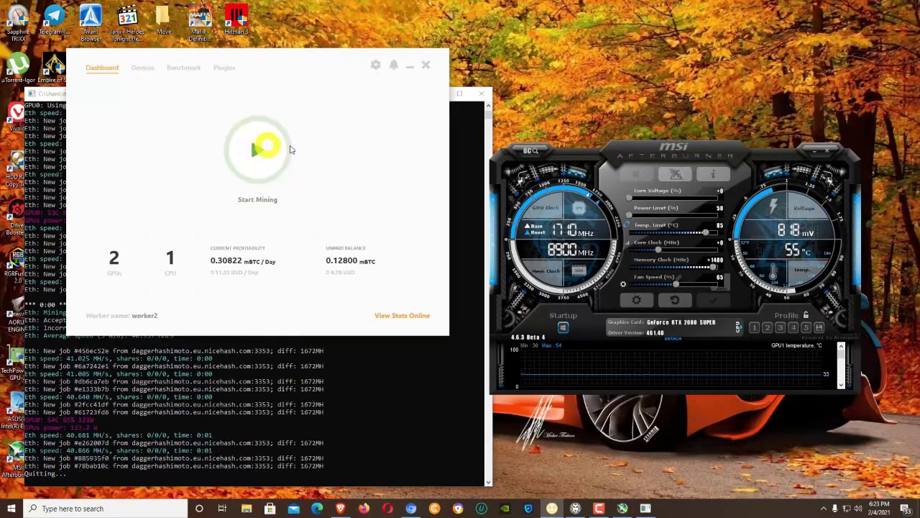
{"action": "left_click_drag", "start_coordinate": [712, 267], "coordinate": [736, 263]}
{"action": "left_click", "coordinate": [713, 298]}
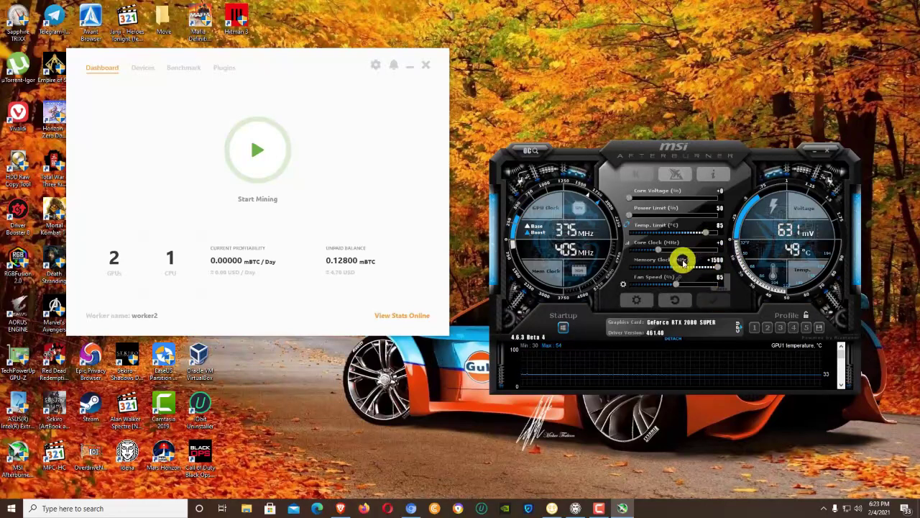
Start mining at the new memory clock, check PhoenixMiner's enlarged console and the dashboard profitability, and stop mining
{"action": "left_click", "coordinate": [261, 157]}
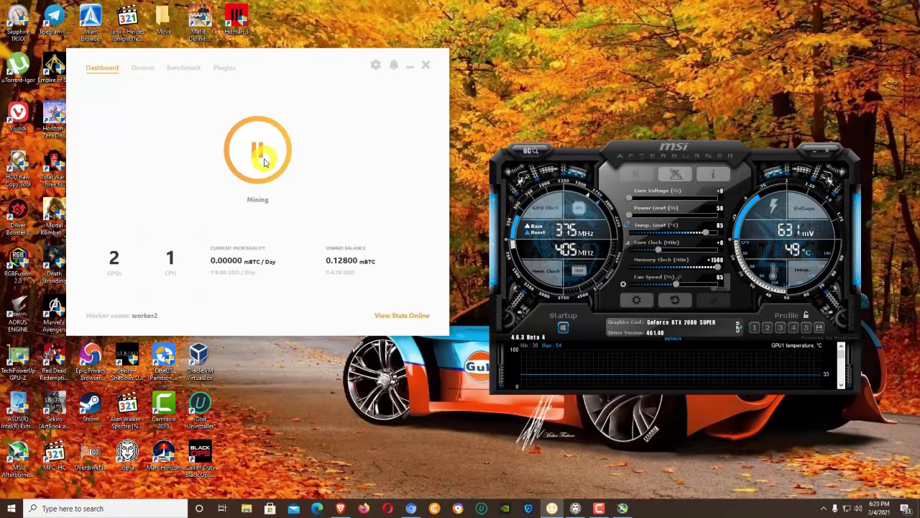
{"action": "left_click_drag", "start_coordinate": [328, 121], "coordinate": [231, 99]}
{"action": "left_click", "coordinate": [329, 178]}
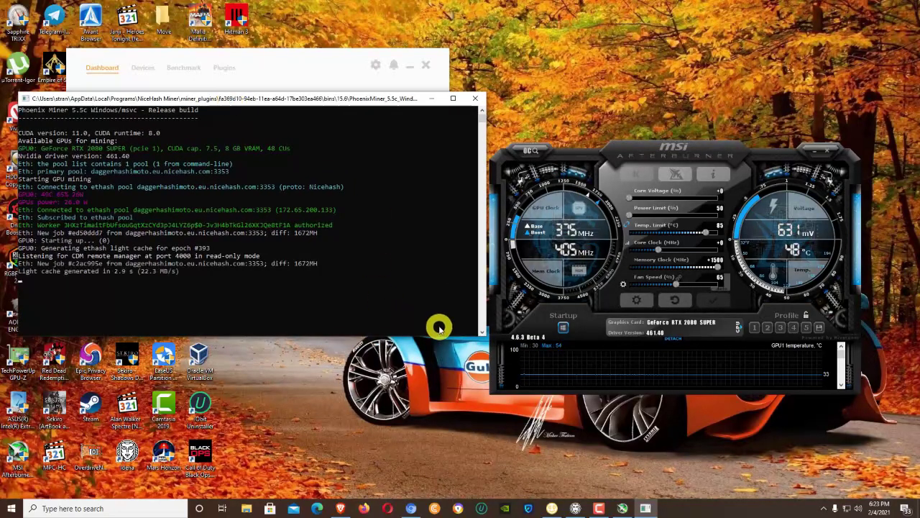
{"action": "left_click_drag", "start_coordinate": [474, 336], "coordinate": [473, 496]}
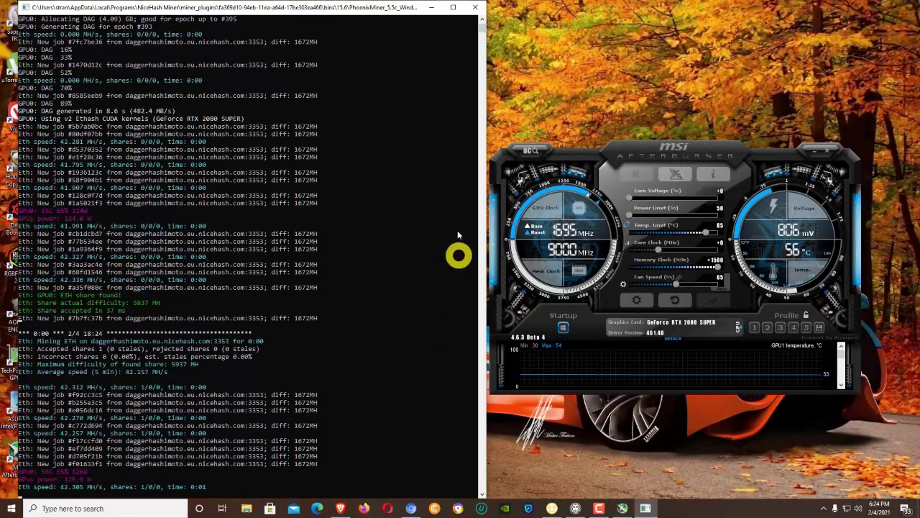
{"action": "left_click", "coordinate": [442, 7]}
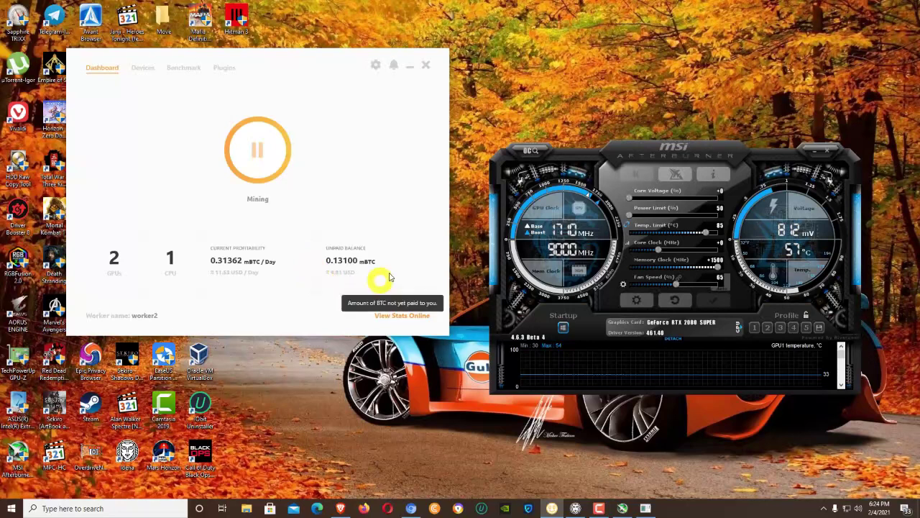
{"action": "left_click", "coordinate": [257, 155]}
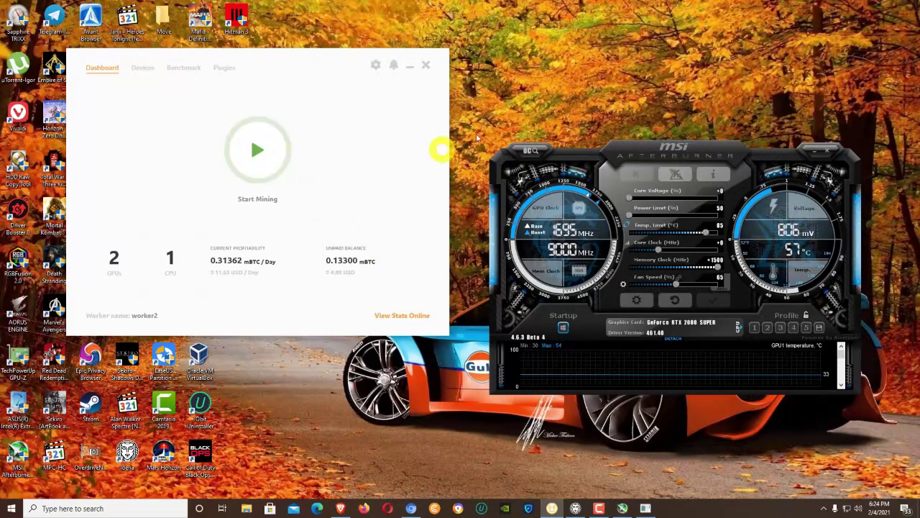